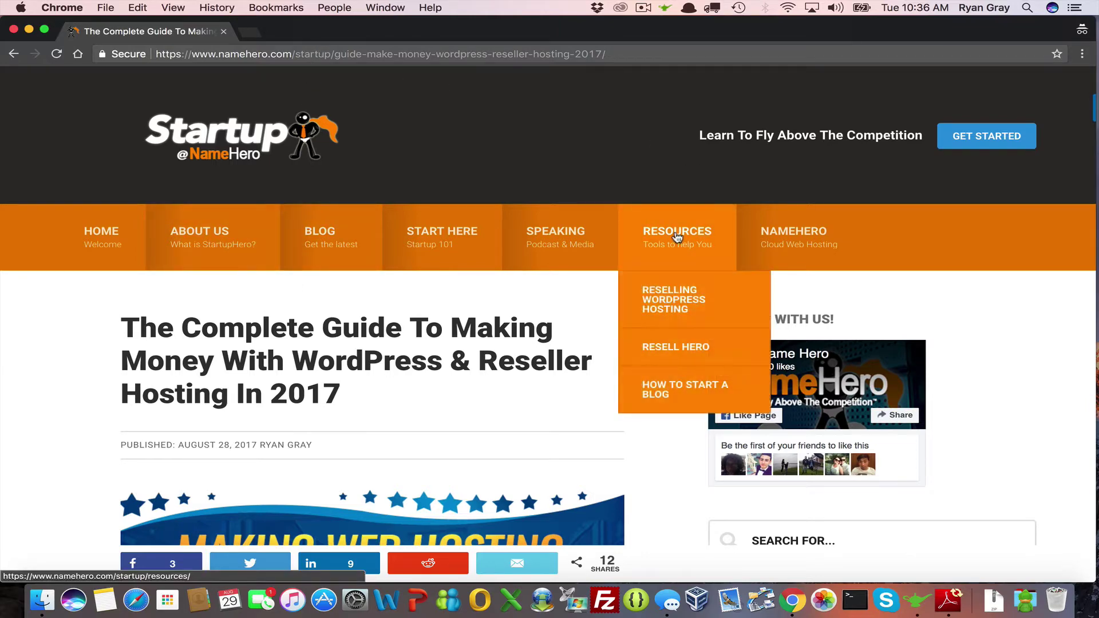
Reload the Reselling WordPress Hosting guide from the Resources menu.
click(670, 296)
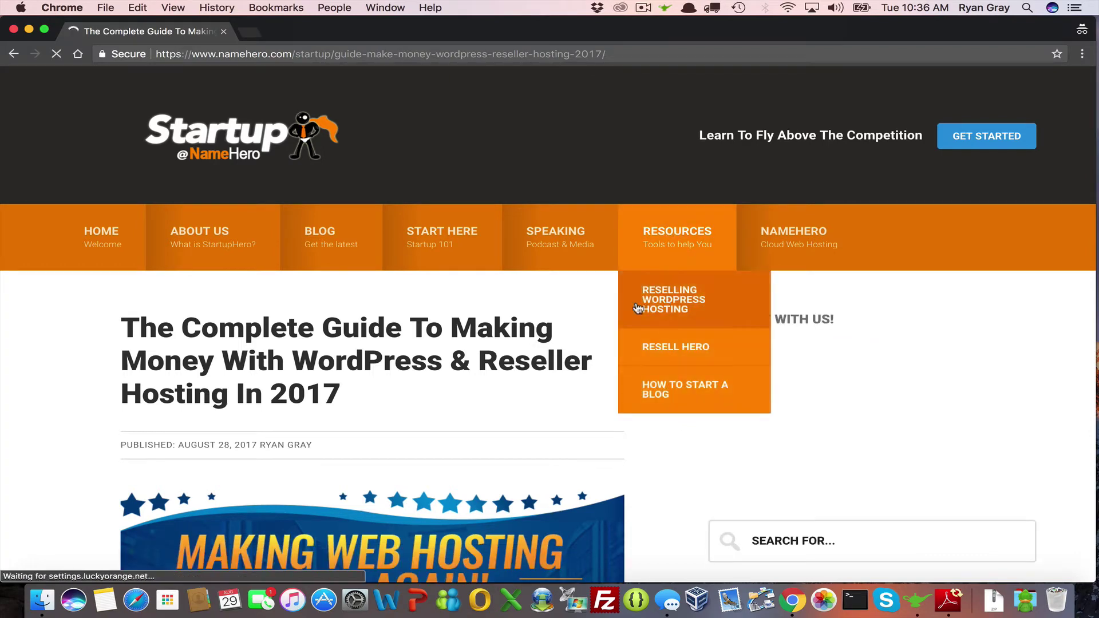
scroll(378, 386, down, 5)
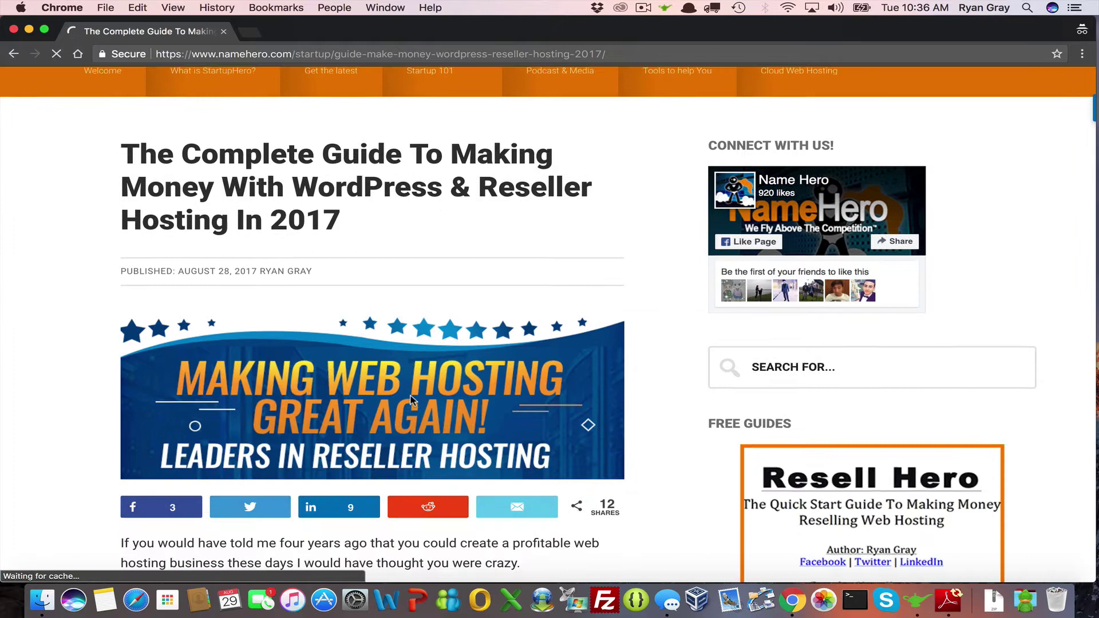
scroll(395, 394, down, 3)
scroll(409, 401, down, 3)
scroll(410, 400, down, 1)
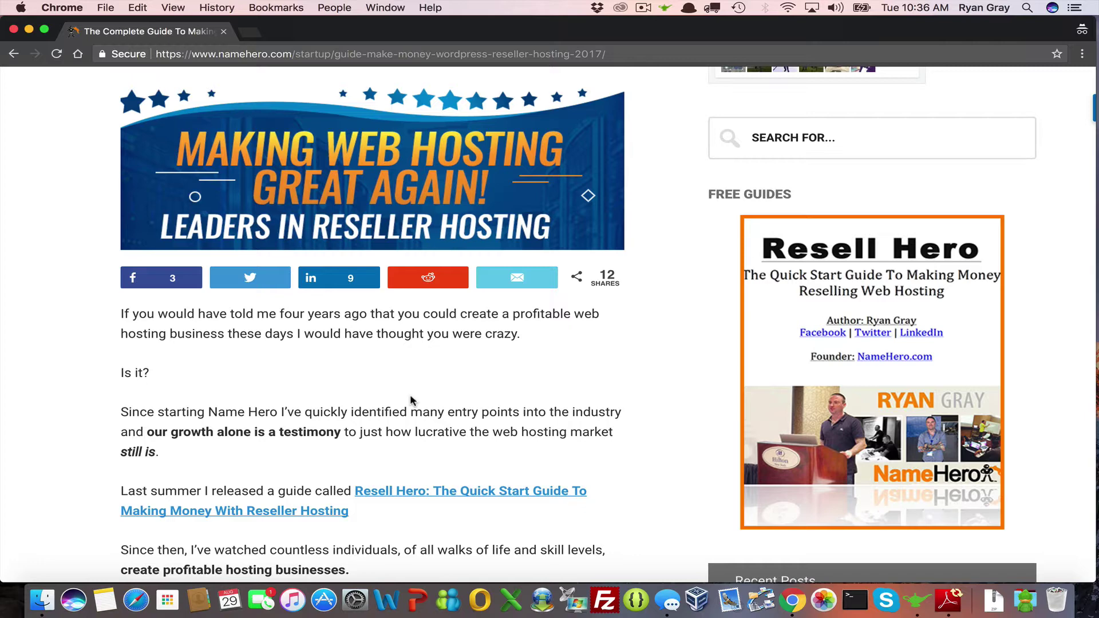
scroll(411, 400, down, 2)
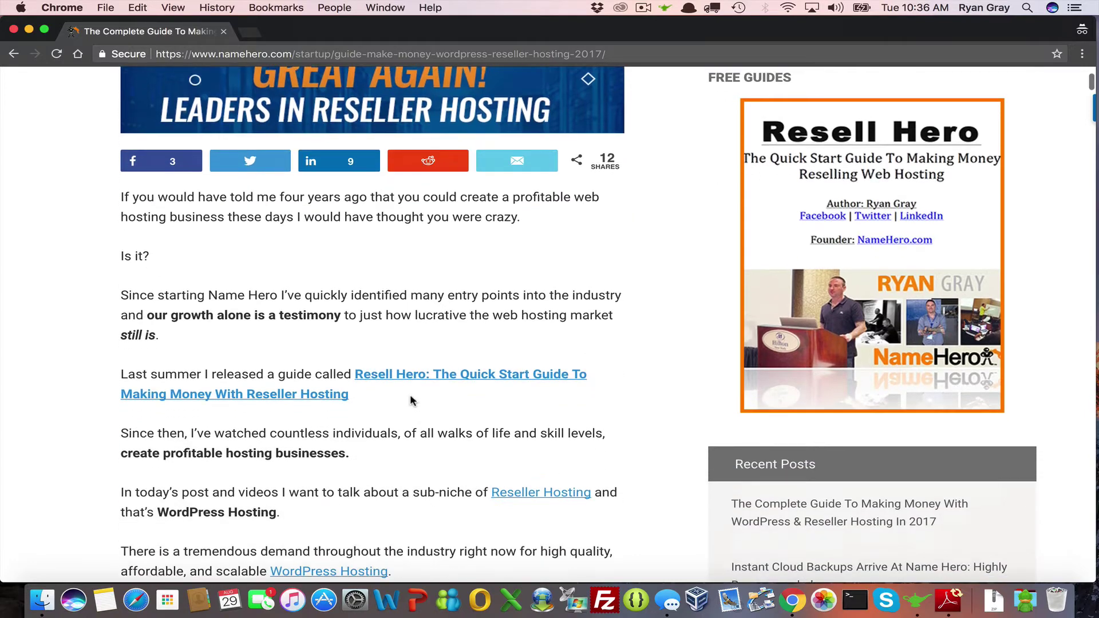
scroll(411, 400, down, 3)
scroll(410, 401, down, 2)
scroll(411, 400, down, 1)
scroll(409, 400, down, 1)
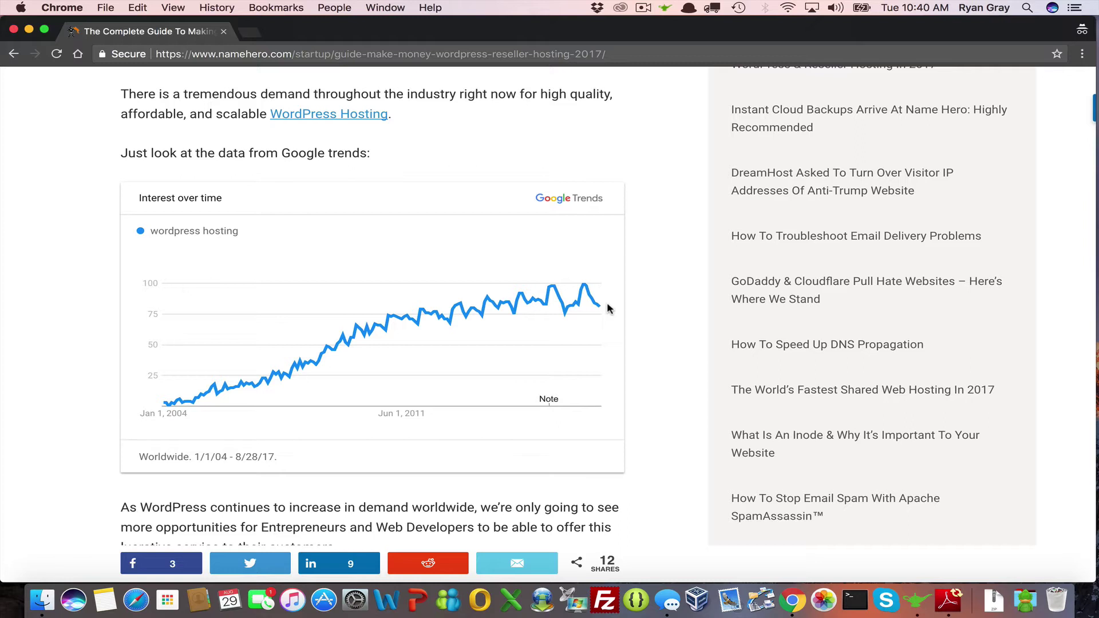
scroll(608, 309, down, 2)
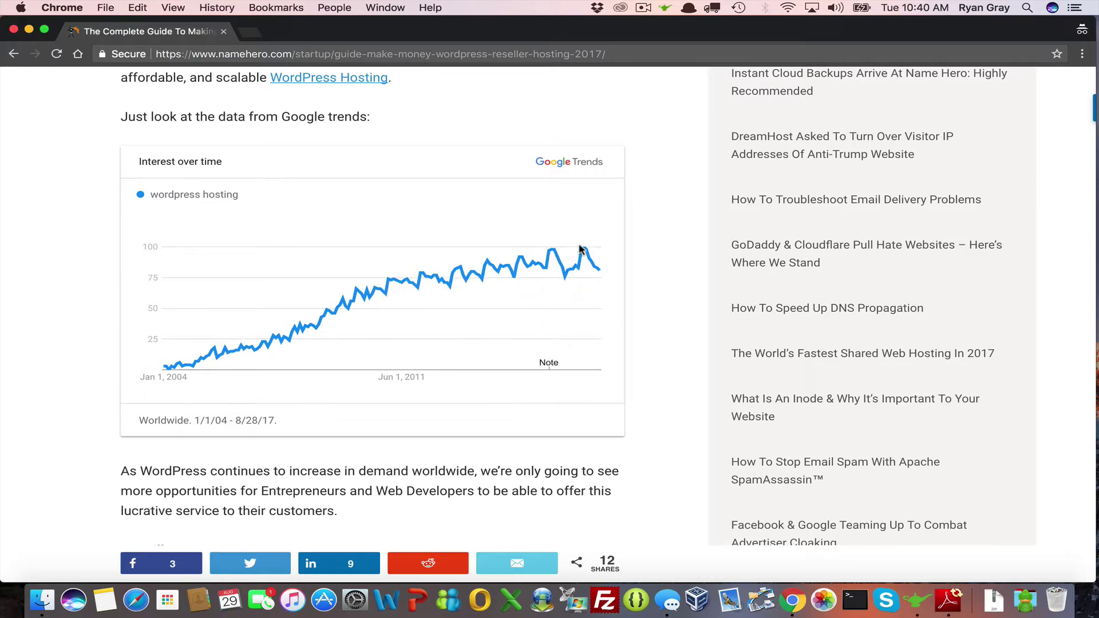
mouse_move(585, 250)
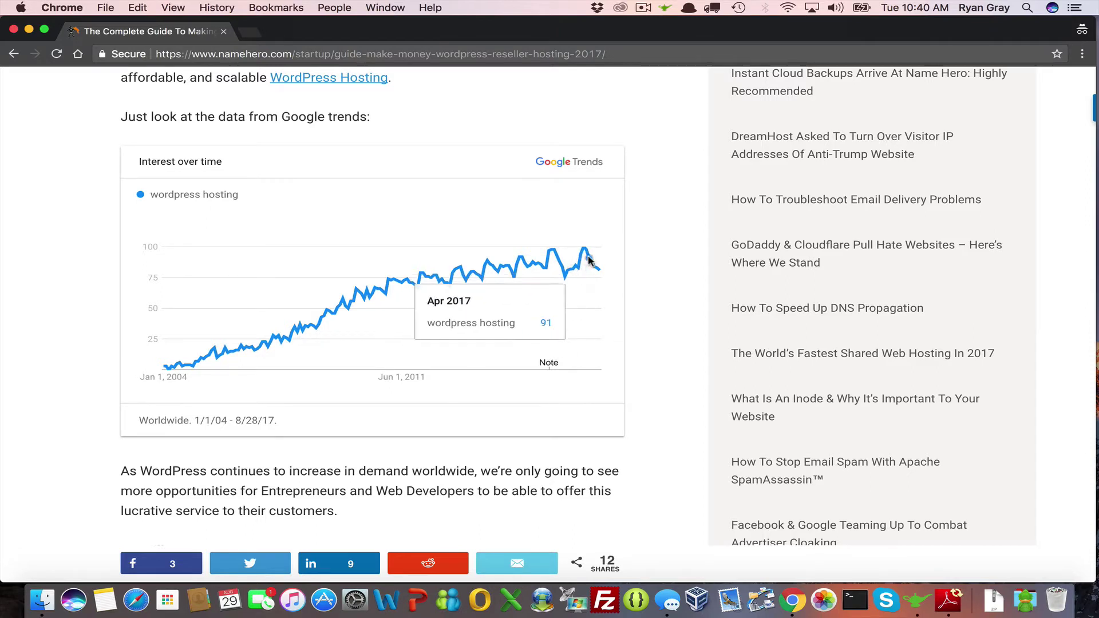
mouse_move(584, 285)
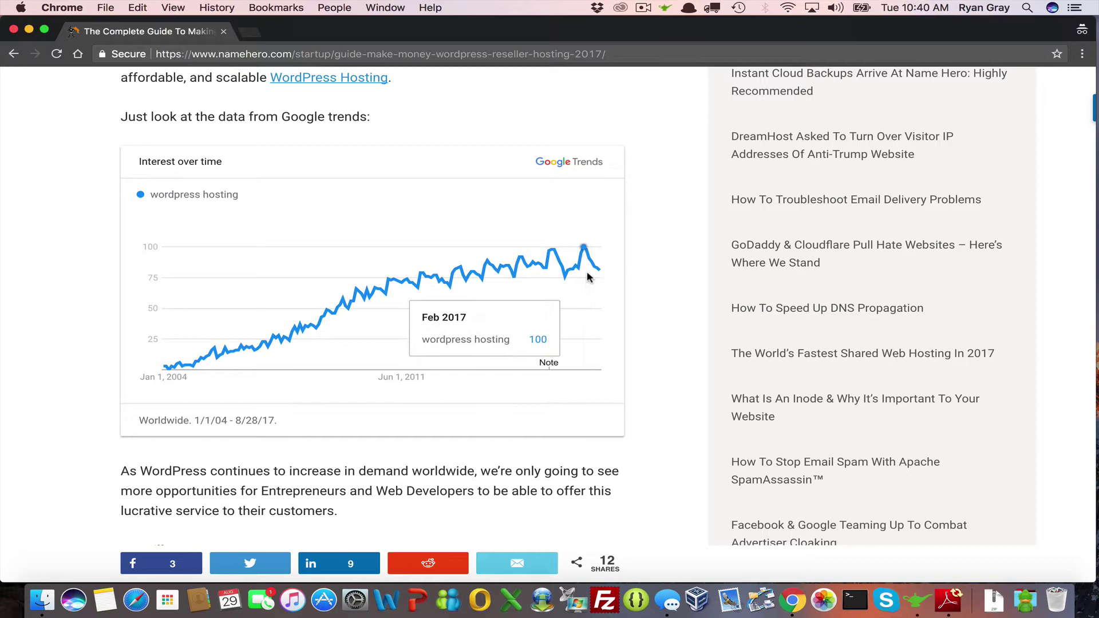
scroll(596, 285, down, 1)
scroll(597, 287, down, 3)
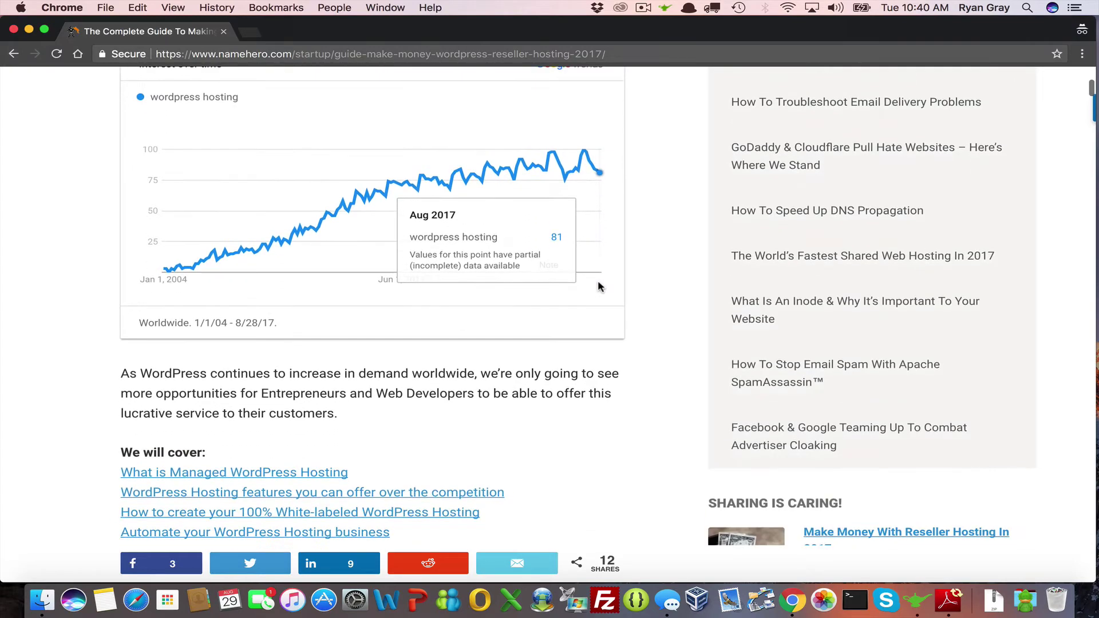
scroll(599, 288, down, 3)
scroll(599, 288, down, 1)
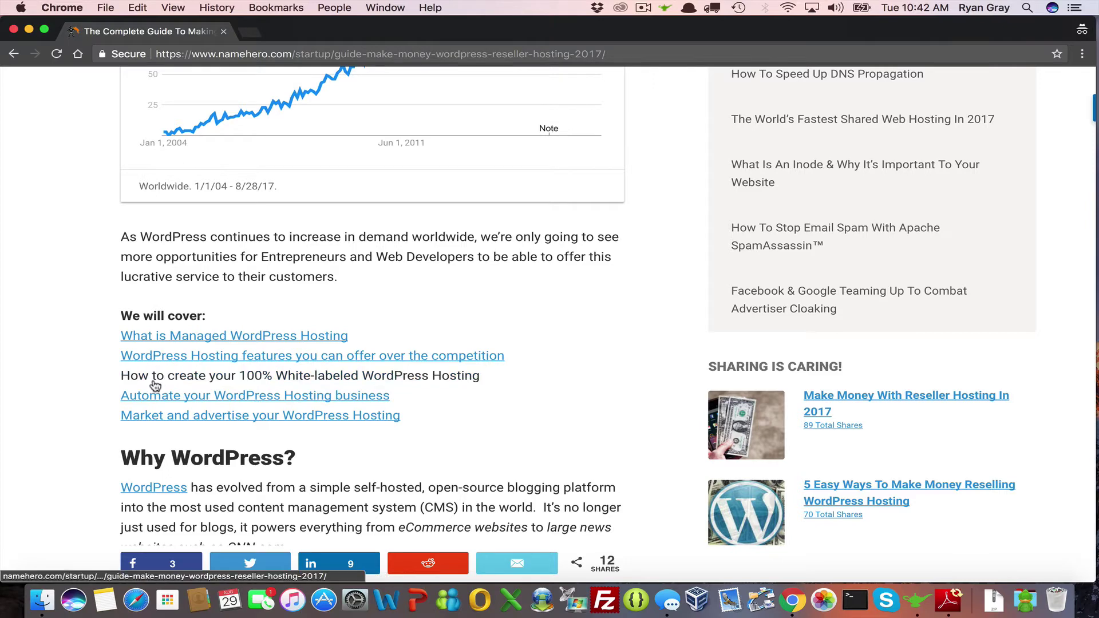
scroll(154, 385, down, 1)
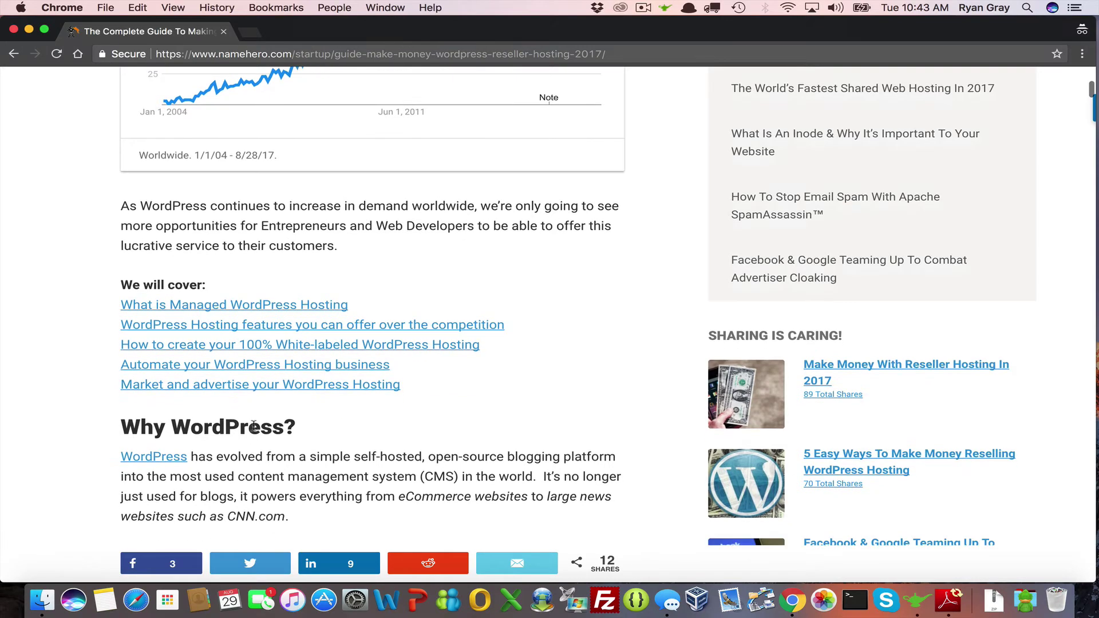
scroll(255, 430, down, 3)
scroll(255, 427, down, 1)
scroll(255, 427, down, 1)
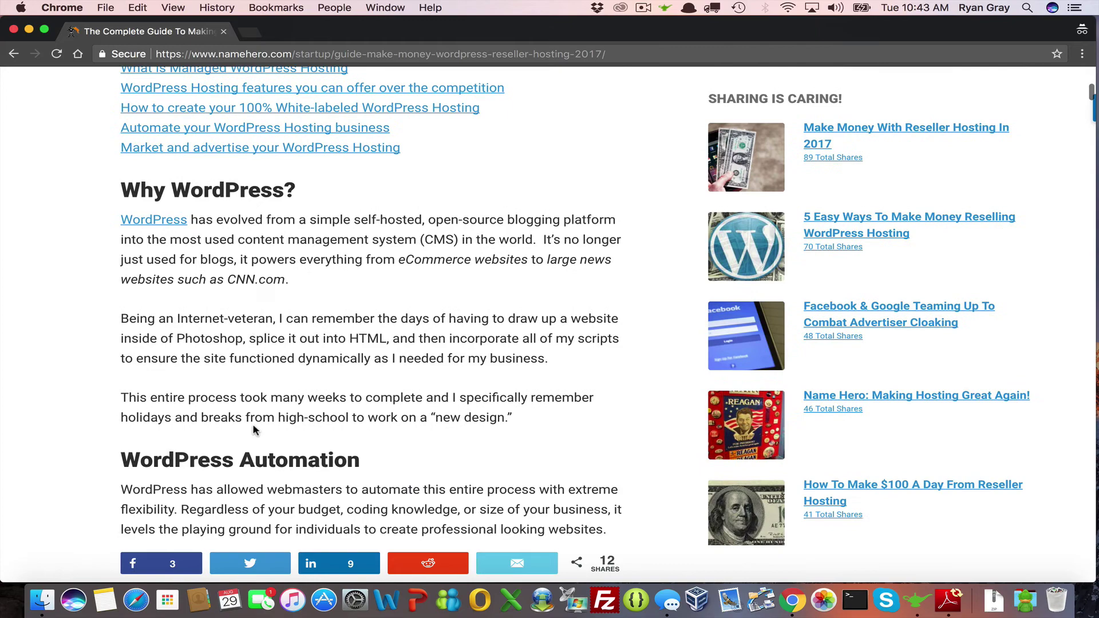
scroll(255, 430, down, 1)
scroll(255, 429, down, 1)
scroll(254, 430, down, 3)
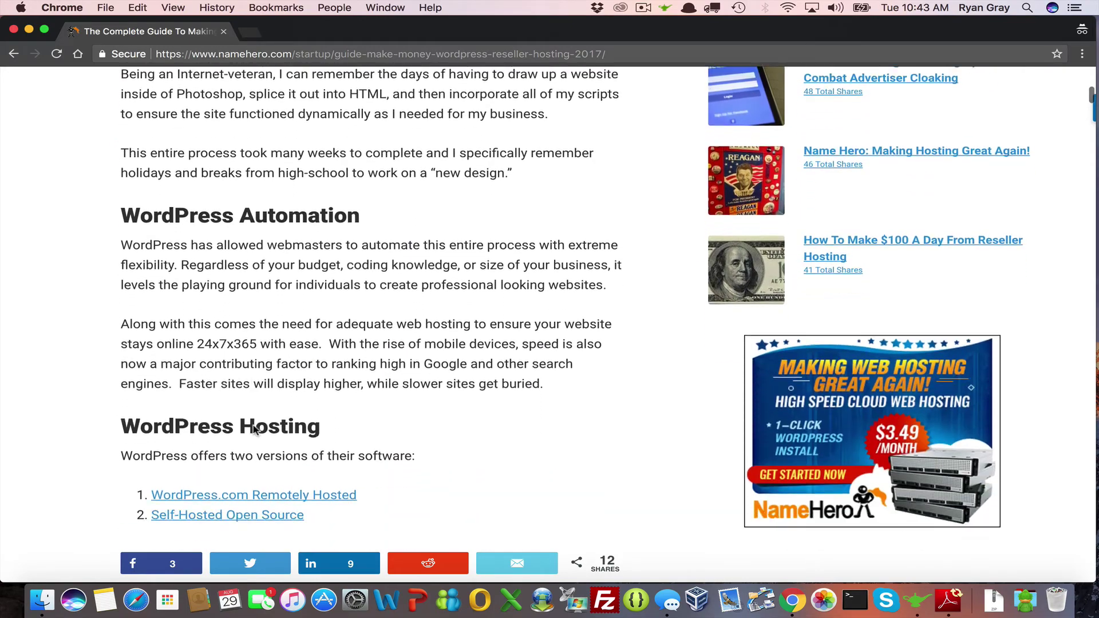
scroll(254, 429, down, 2)
scroll(254, 430, down, 2)
scroll(255, 430, down, 1)
scroll(255, 428, down, 2)
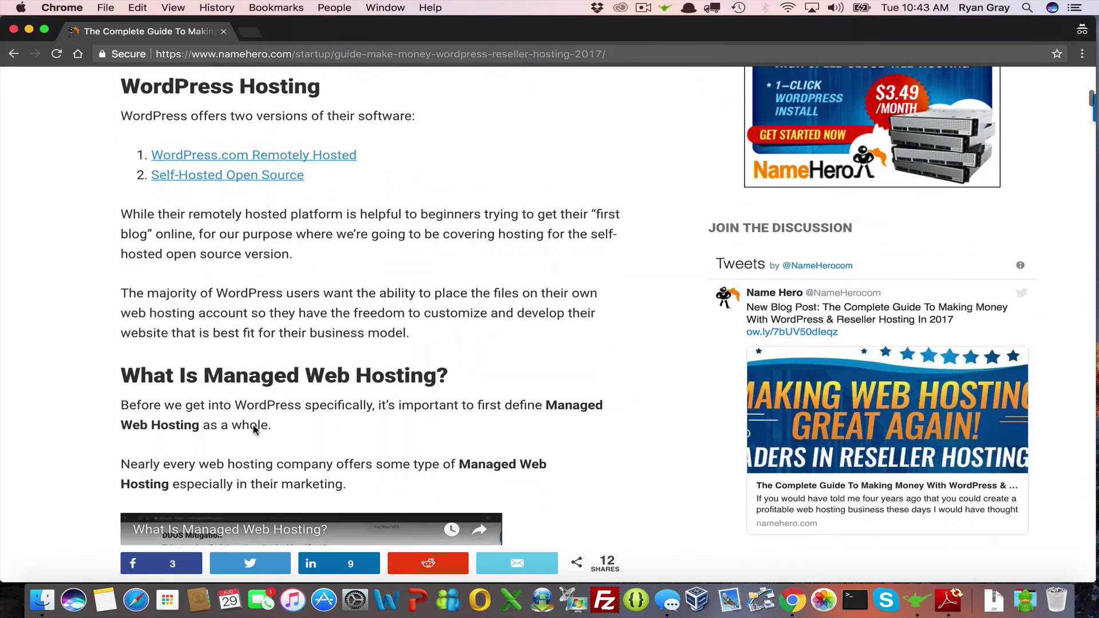
scroll(254, 430, down, 1)
scroll(225, 395, up, 1)
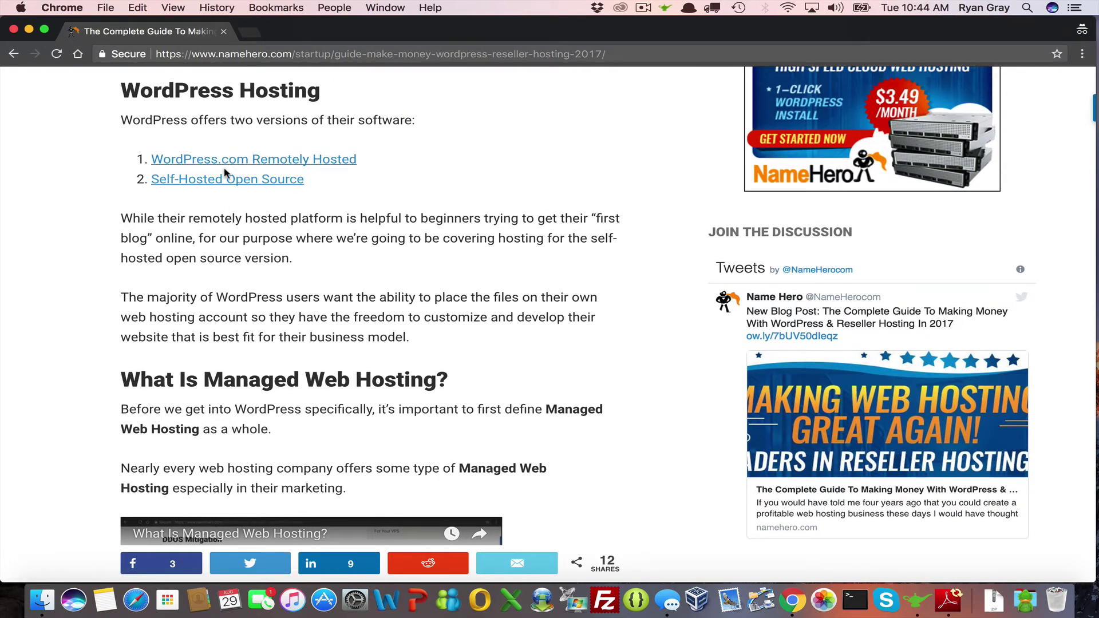
scroll(225, 173, down, 4)
scroll(226, 172, down, 1)
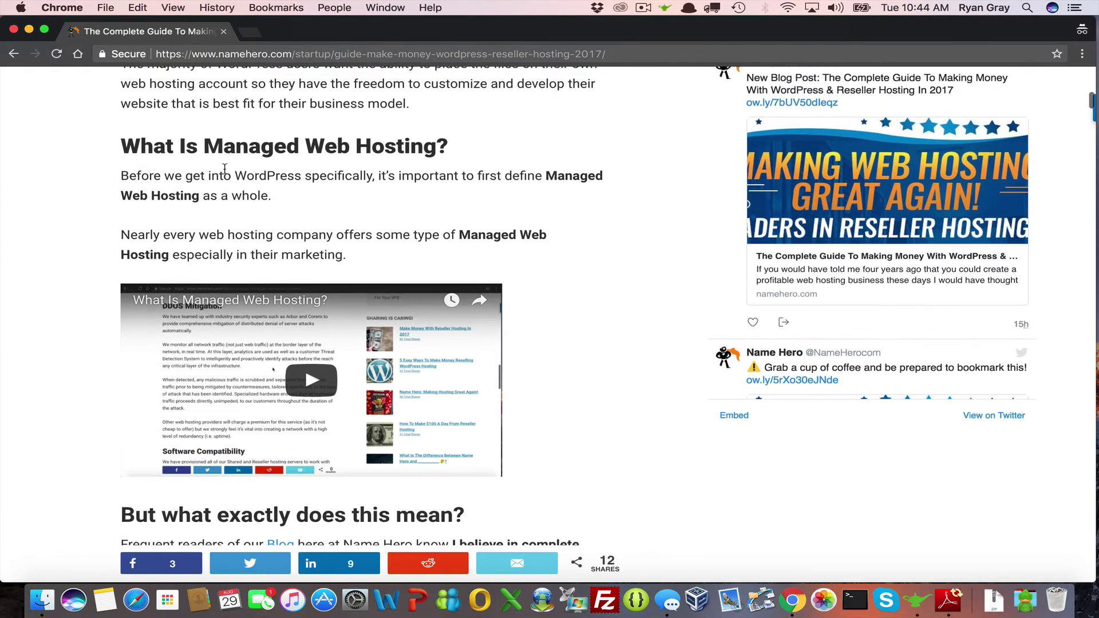
scroll(225, 170, down, 1)
scroll(226, 171, down, 4)
scroll(225, 171, down, 2)
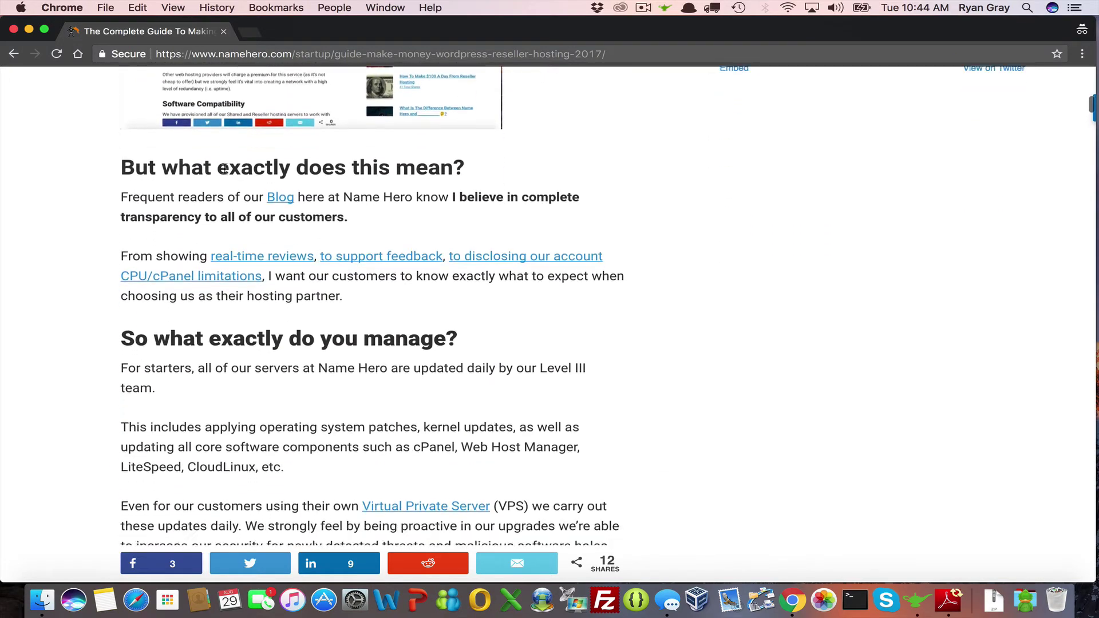
scroll(224, 169, down, 3)
scroll(224, 169, down, 1)
scroll(224, 170, down, 2)
scroll(225, 172, down, 1)
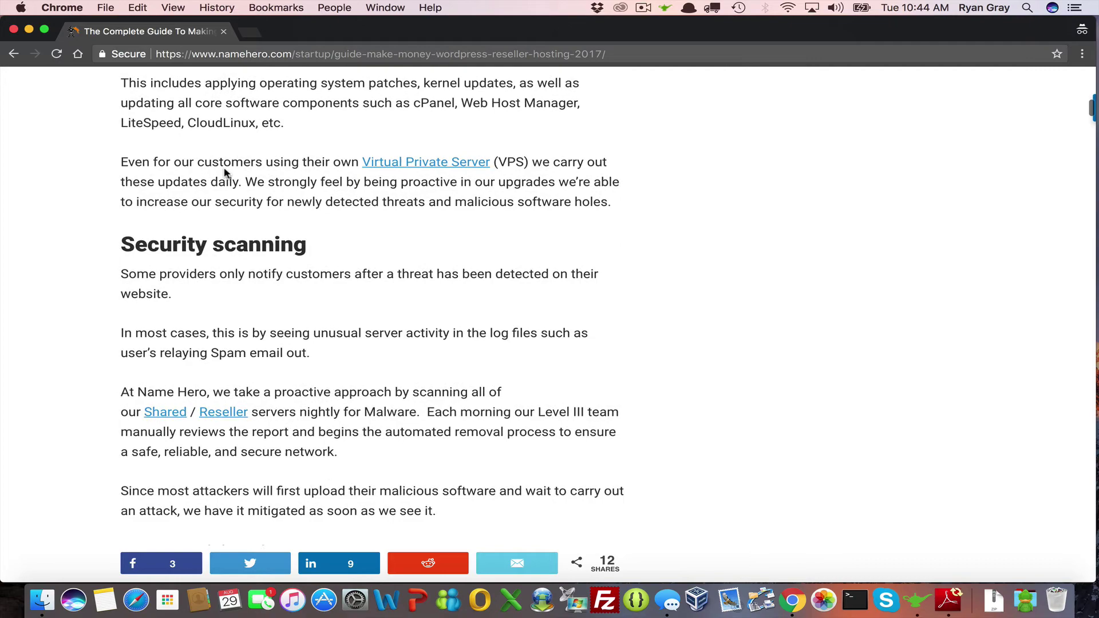
scroll(225, 174, down, 2)
scroll(225, 174, down, 2)
scroll(226, 174, down, 1)
scroll(225, 174, down, 2)
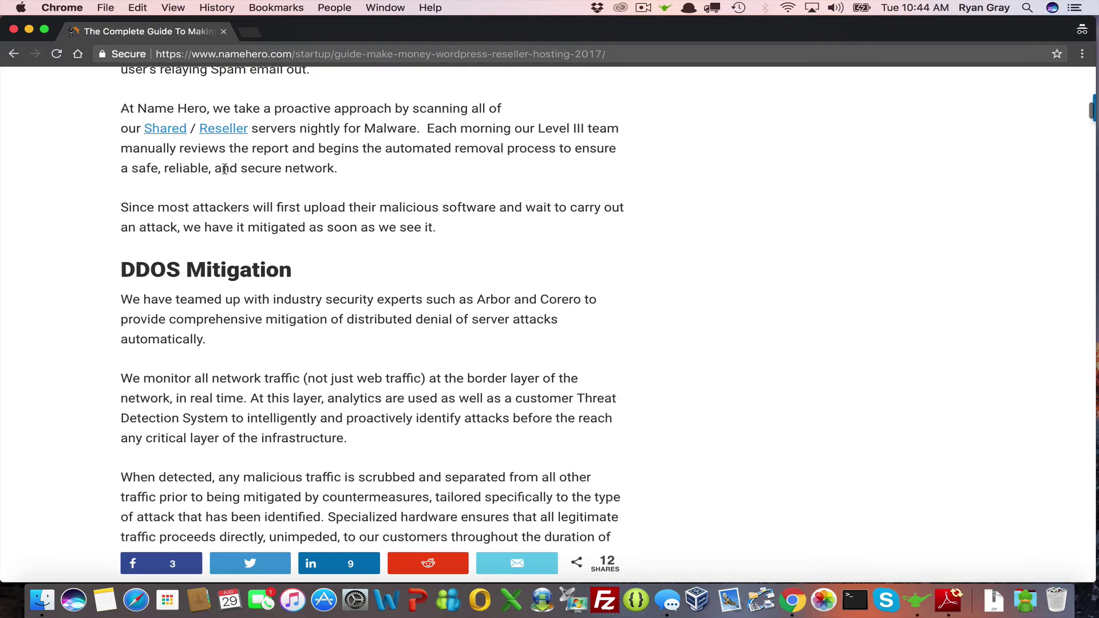
scroll(226, 174, down, 1)
scroll(225, 173, down, 4)
scroll(224, 173, down, 3)
scroll(225, 135, down, 1)
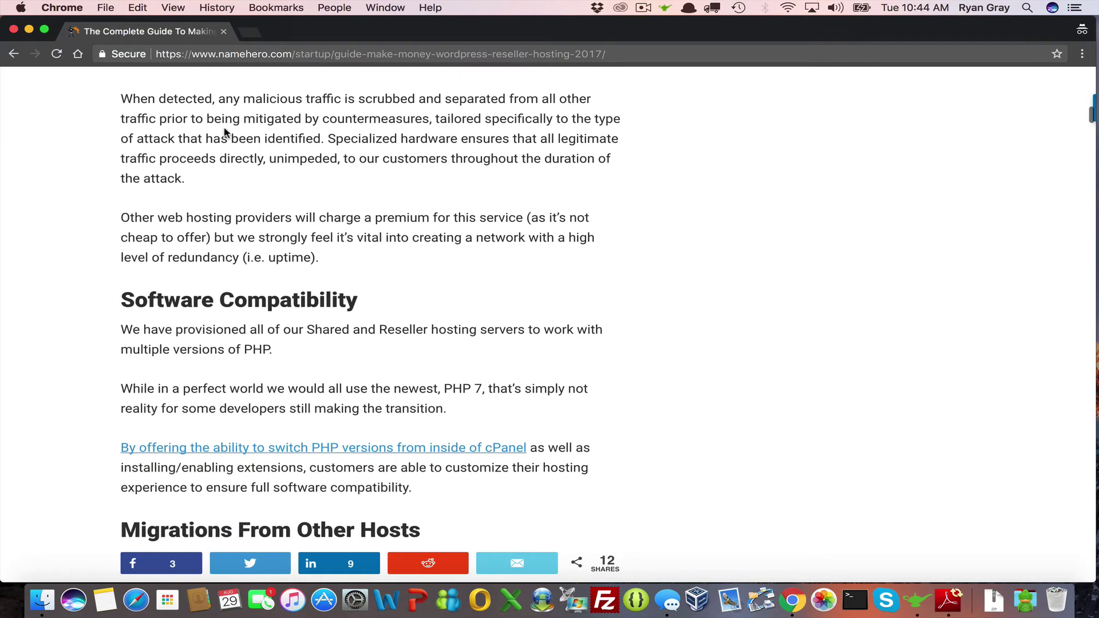
scroll(226, 133, down, 2)
scroll(225, 132, down, 1)
scroll(225, 131, down, 4)
scroll(225, 132, down, 2)
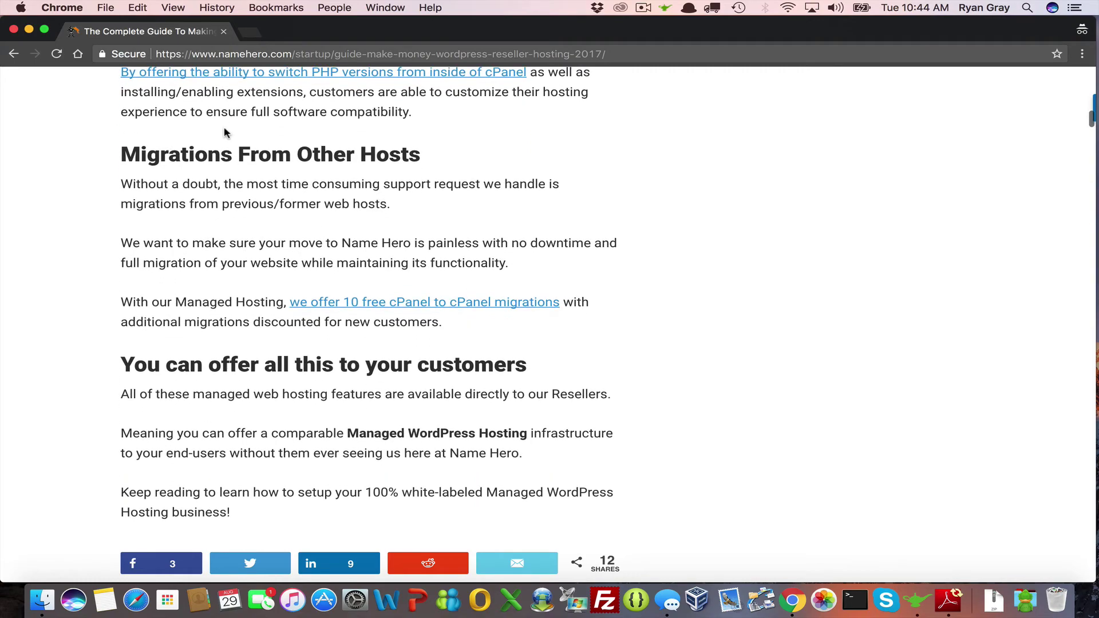
scroll(224, 131, down, 3)
scroll(224, 132, down, 3)
scroll(224, 129, down, 2)
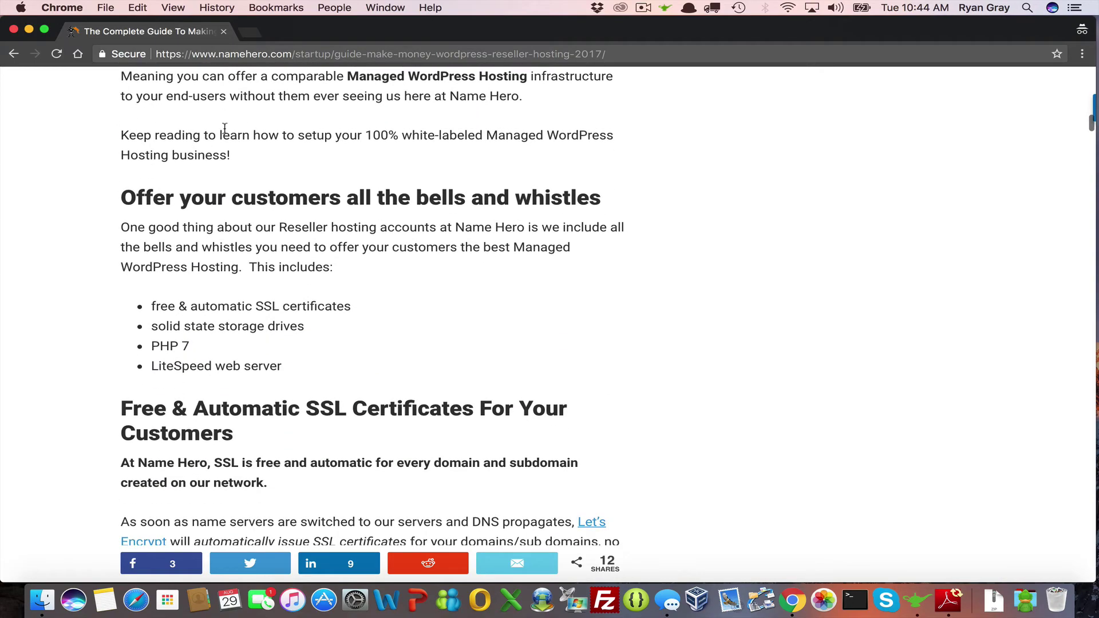
scroll(223, 116, down, 5)
scroll(225, 115, down, 5)
scroll(224, 117, down, 2)
scroll(224, 119, down, 1)
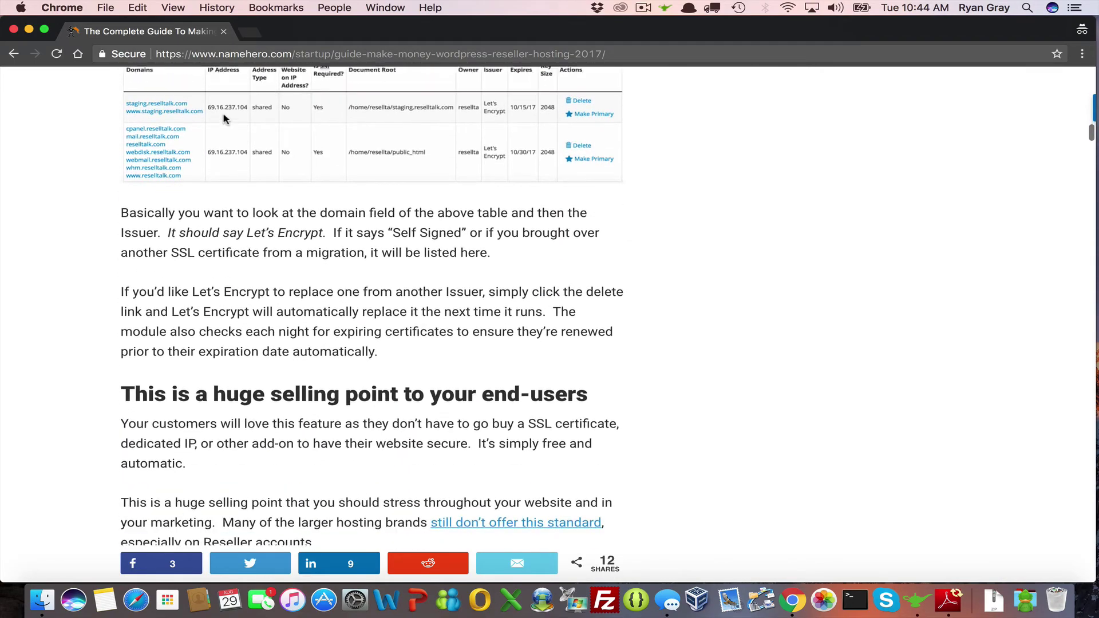
scroll(225, 121, down, 2)
scroll(223, 122, down, 1)
scroll(224, 120, down, 2)
scroll(224, 119, down, 3)
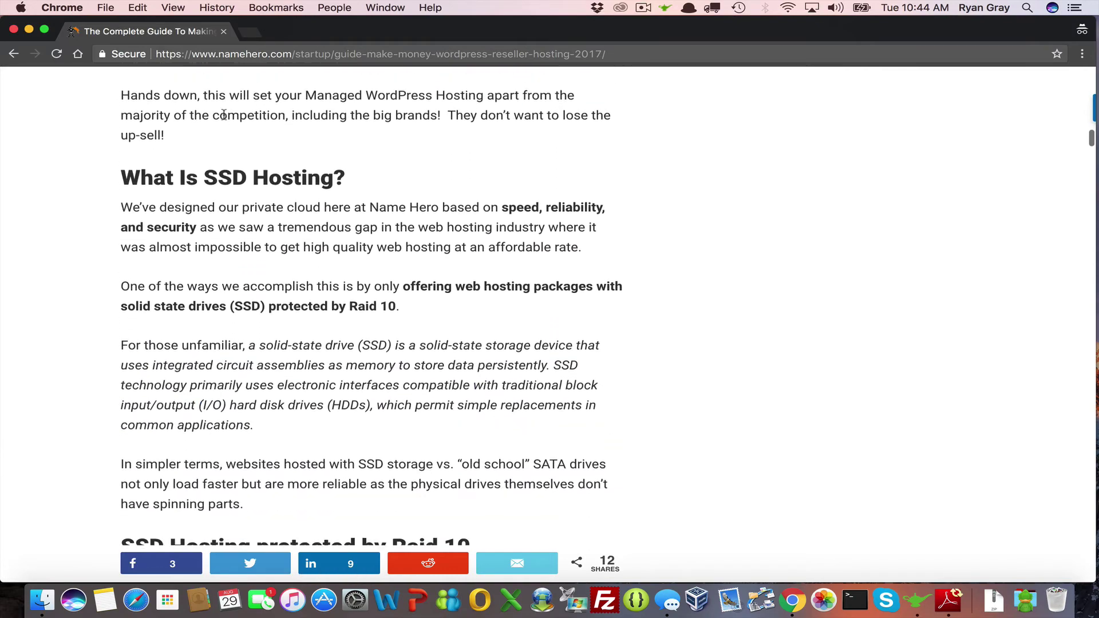
scroll(223, 115, up, 1)
scroll(225, 115, down, 2)
scroll(225, 112, down, 2)
scroll(219, 155, down, 1)
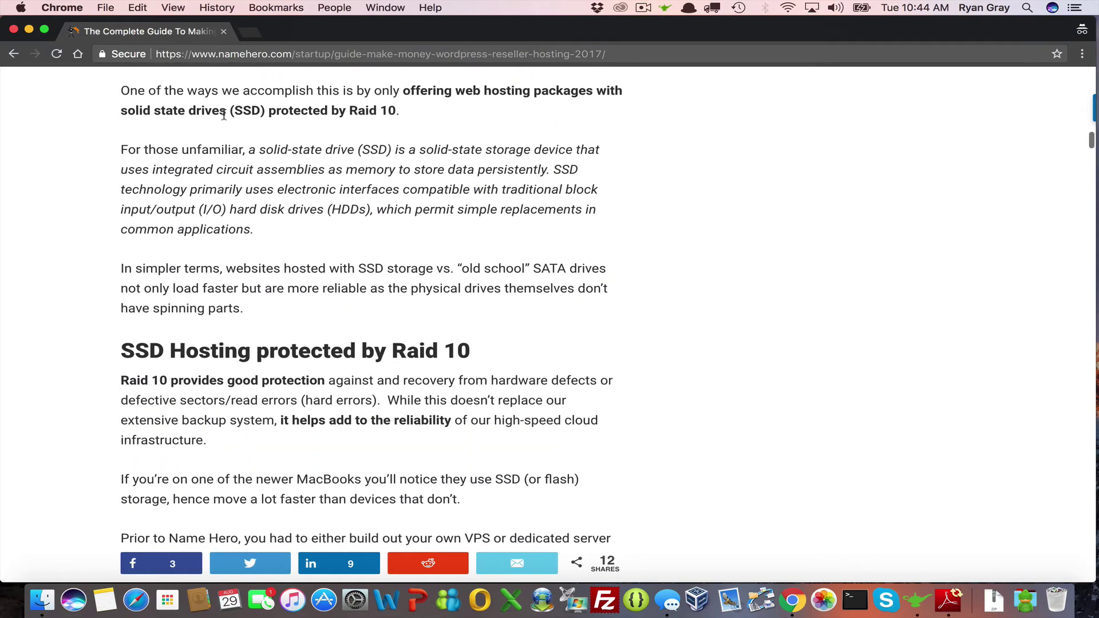
scroll(213, 206, down, 2)
scroll(219, 150, down, 3)
scroll(221, 150, down, 1)
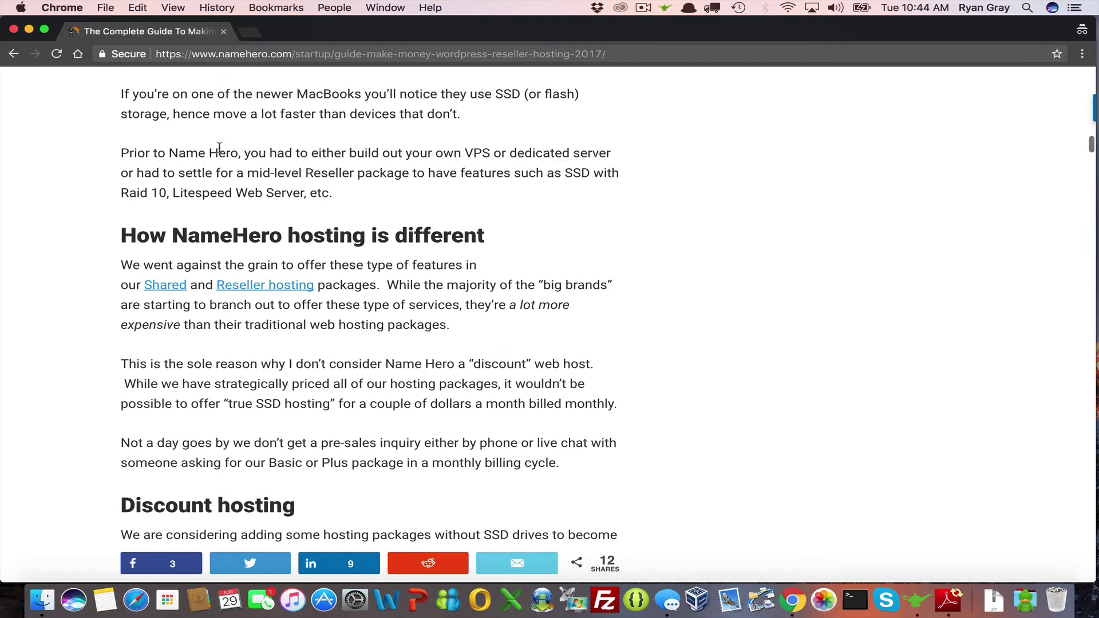
scroll(218, 148, down, 2)
scroll(219, 148, down, 3)
scroll(218, 149, down, 2)
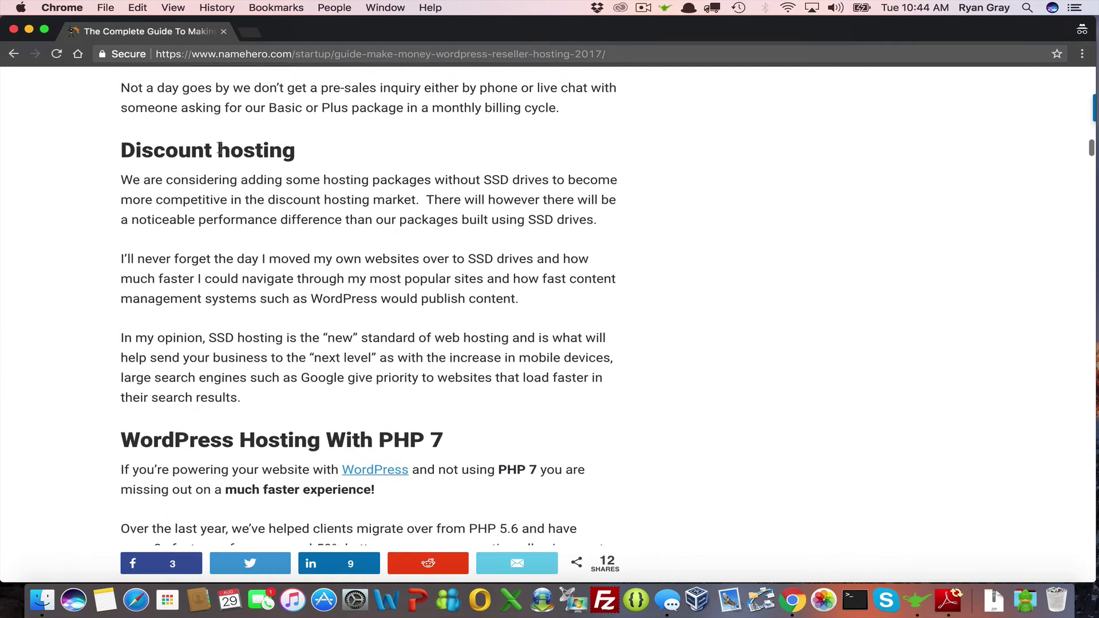
scroll(219, 148, down, 1)
scroll(219, 148, down, 3)
scroll(219, 148, down, 2)
scroll(219, 149, down, 1)
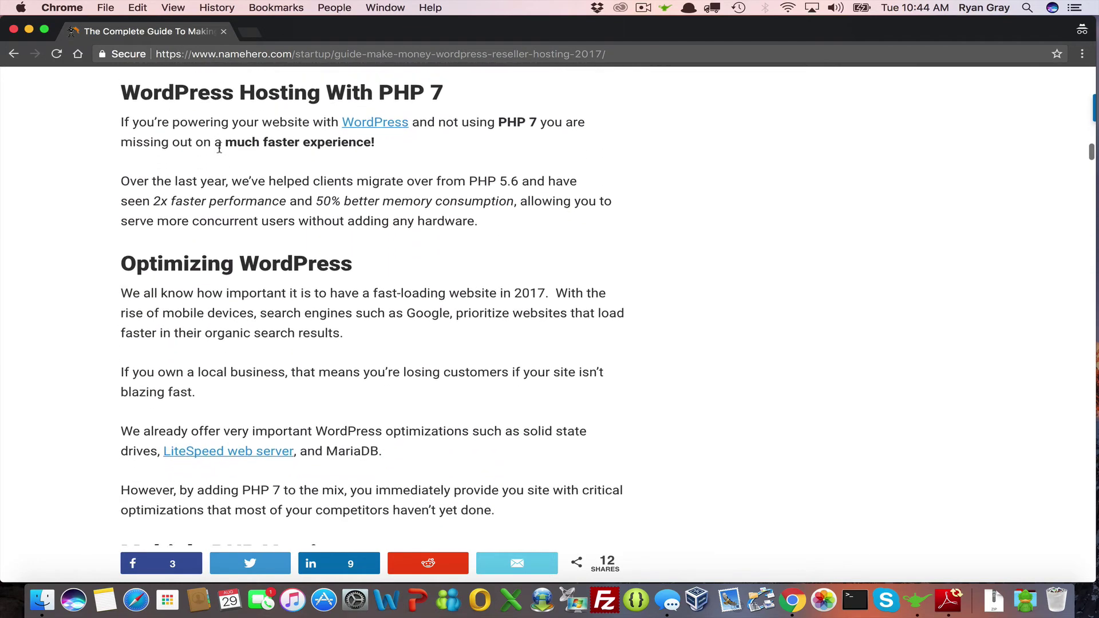
scroll(218, 152, down, 1)
scroll(220, 151, down, 1)
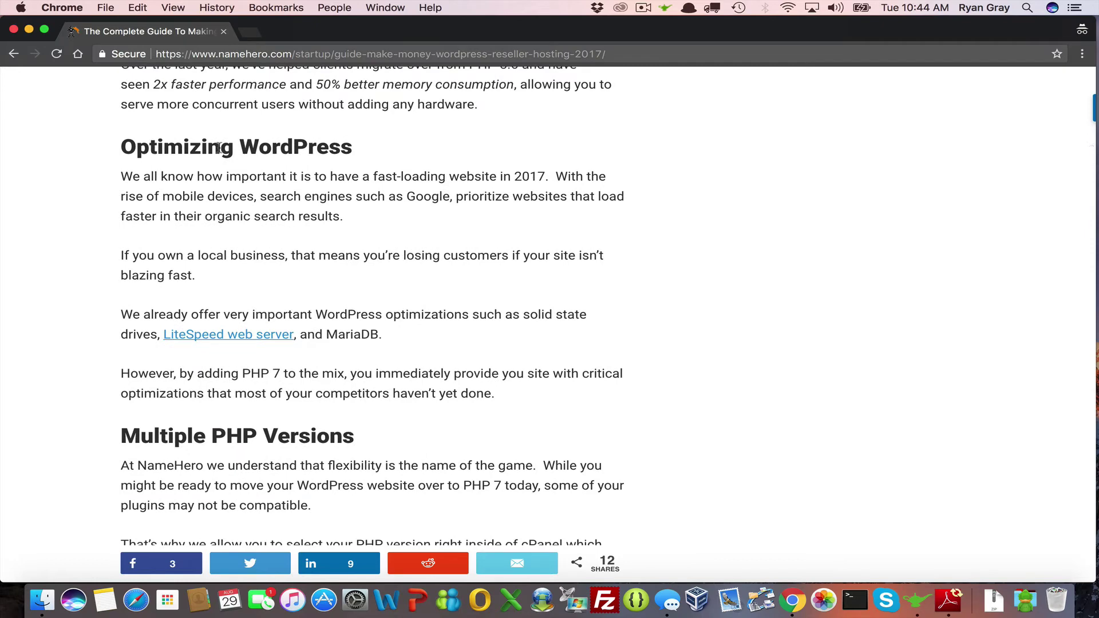
scroll(219, 148, down, 2)
scroll(219, 148, down, 1)
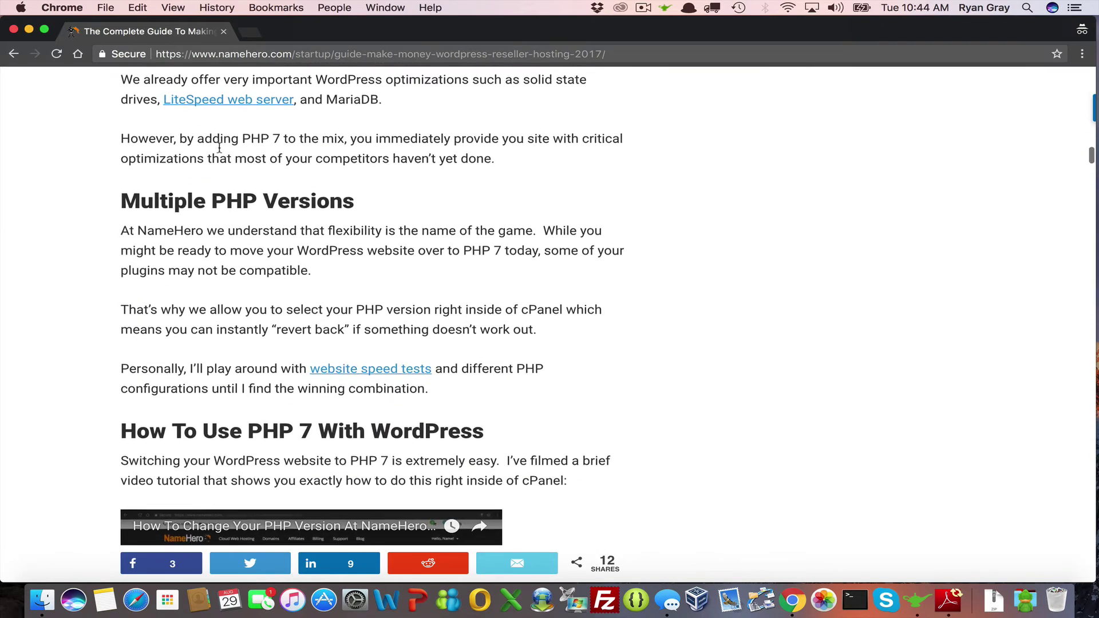
scroll(219, 147, down, 1)
scroll(219, 148, down, 1)
scroll(219, 148, down, 2)
scroll(220, 150, down, 1)
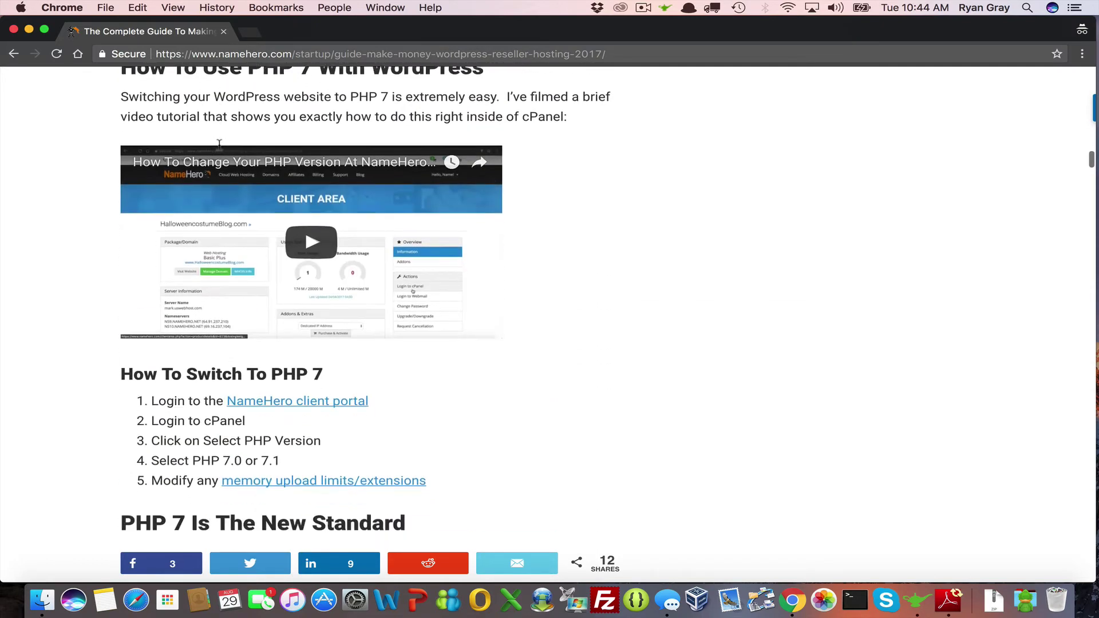
scroll(220, 151, down, 2)
scroll(221, 150, down, 2)
scroll(220, 151, down, 2)
scroll(221, 150, down, 2)
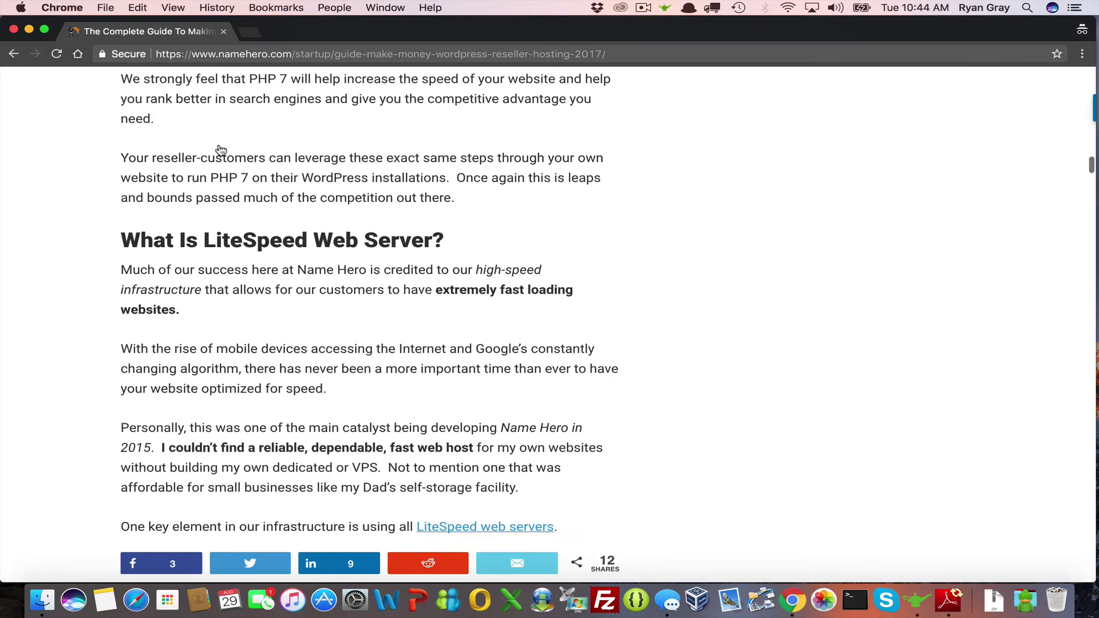
scroll(220, 150, down, 1)
scroll(220, 150, down, 2)
scroll(219, 149, down, 2)
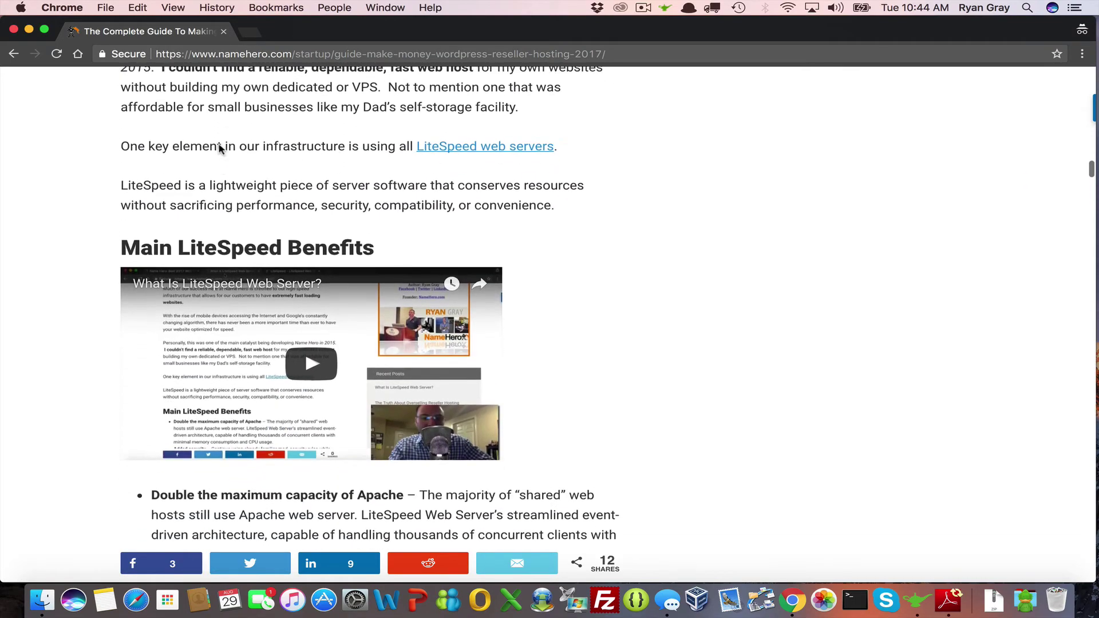
scroll(218, 146, down, 1)
scroll(219, 147, down, 2)
scroll(220, 148, down, 1)
scroll(220, 149, down, 3)
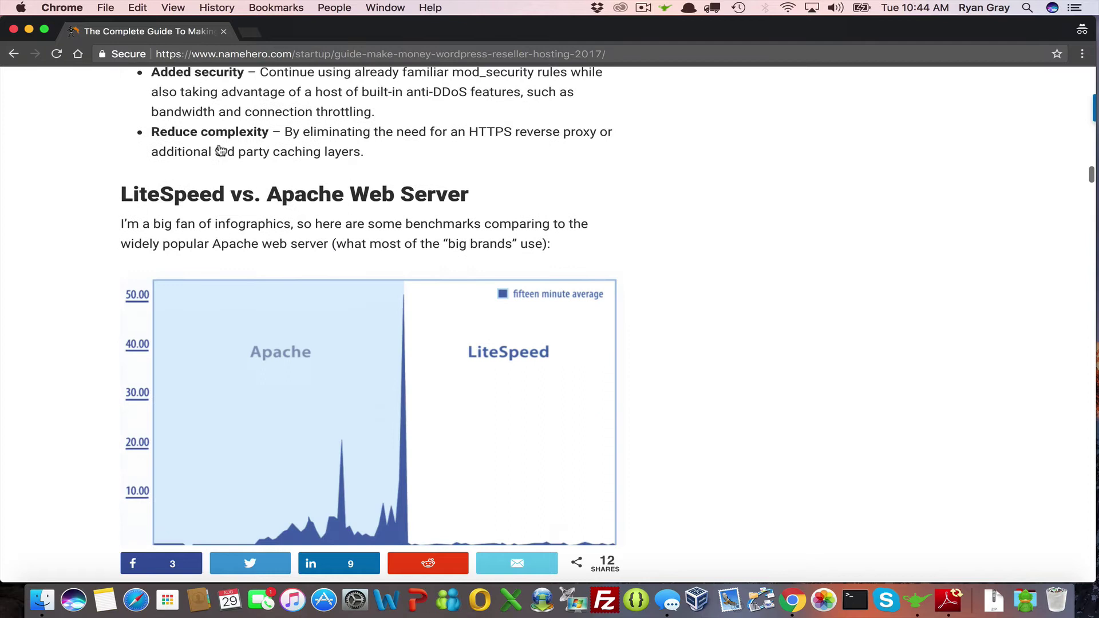
scroll(220, 150, down, 2)
scroll(221, 151, down, 1)
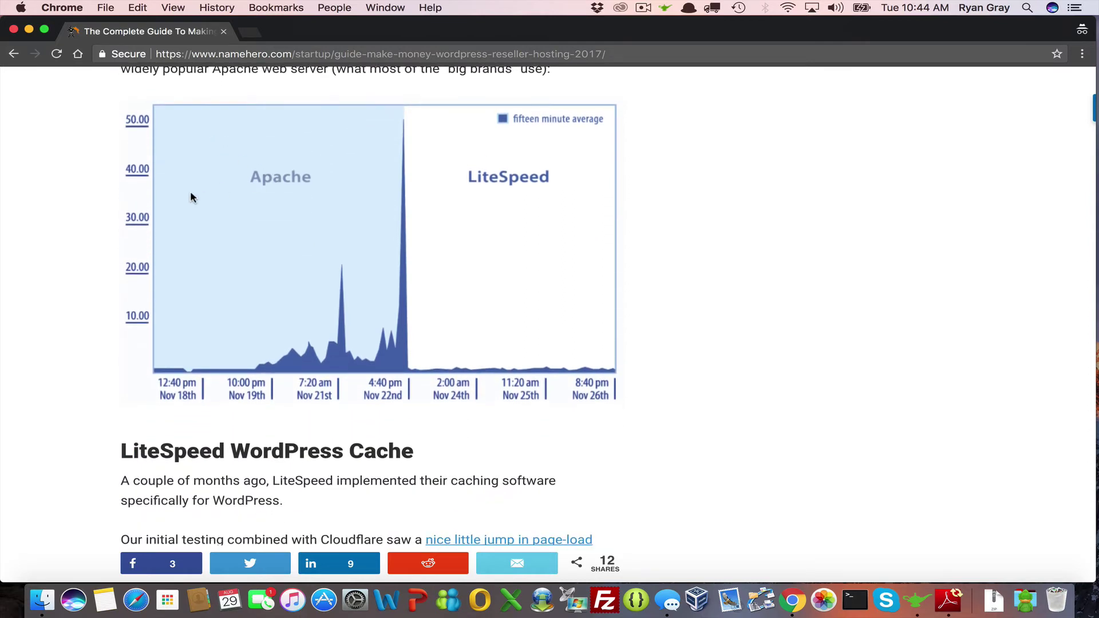
scroll(192, 197, up, 2)
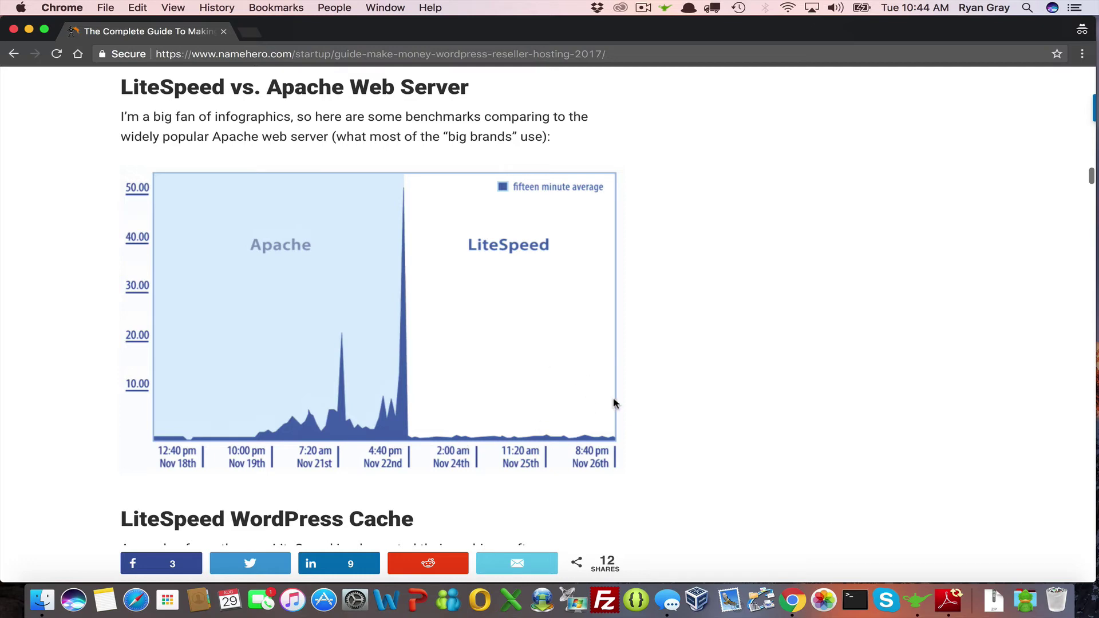
scroll(613, 404, down, 3)
scroll(615, 402, down, 3)
scroll(614, 404, down, 1)
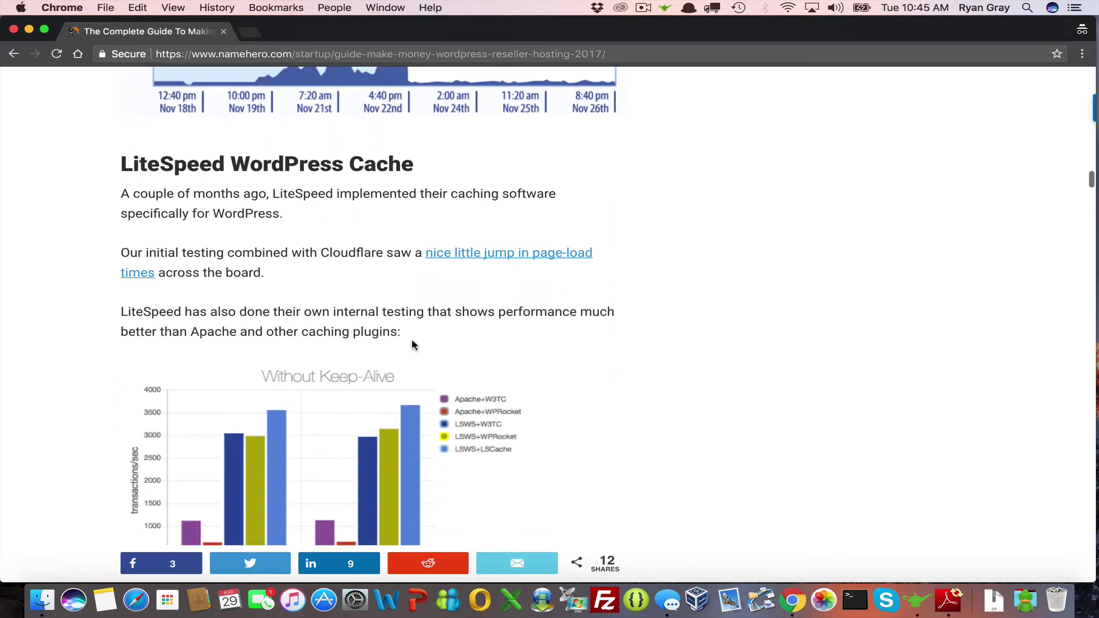
scroll(413, 344, down, 1)
scroll(412, 346, down, 1)
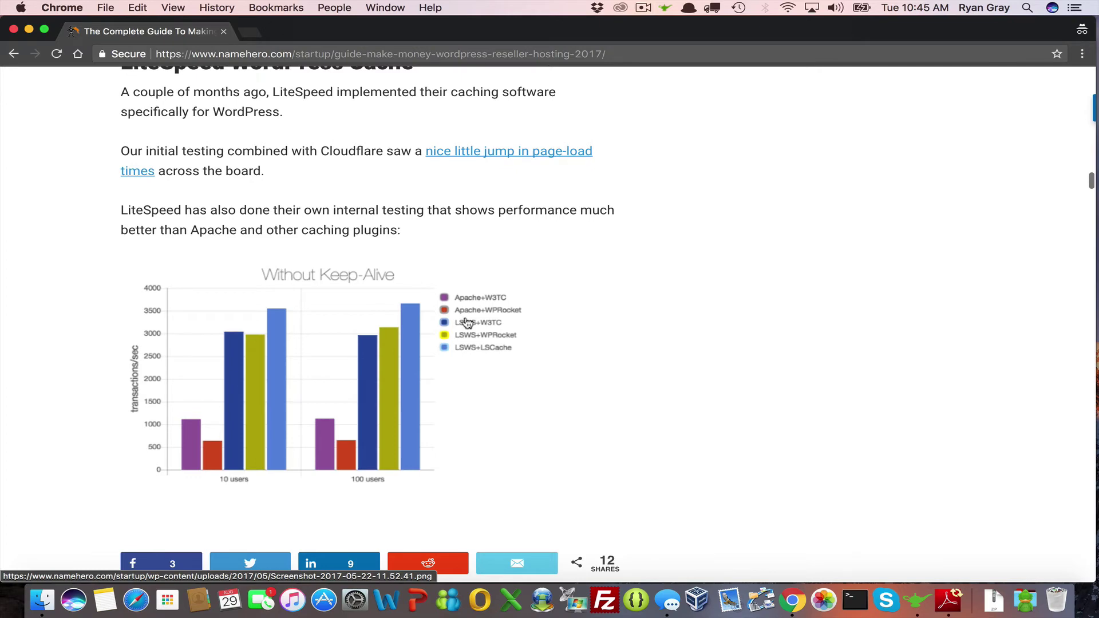
scroll(468, 401, down, 2)
scroll(468, 401, down, 1)
scroll(469, 401, down, 3)
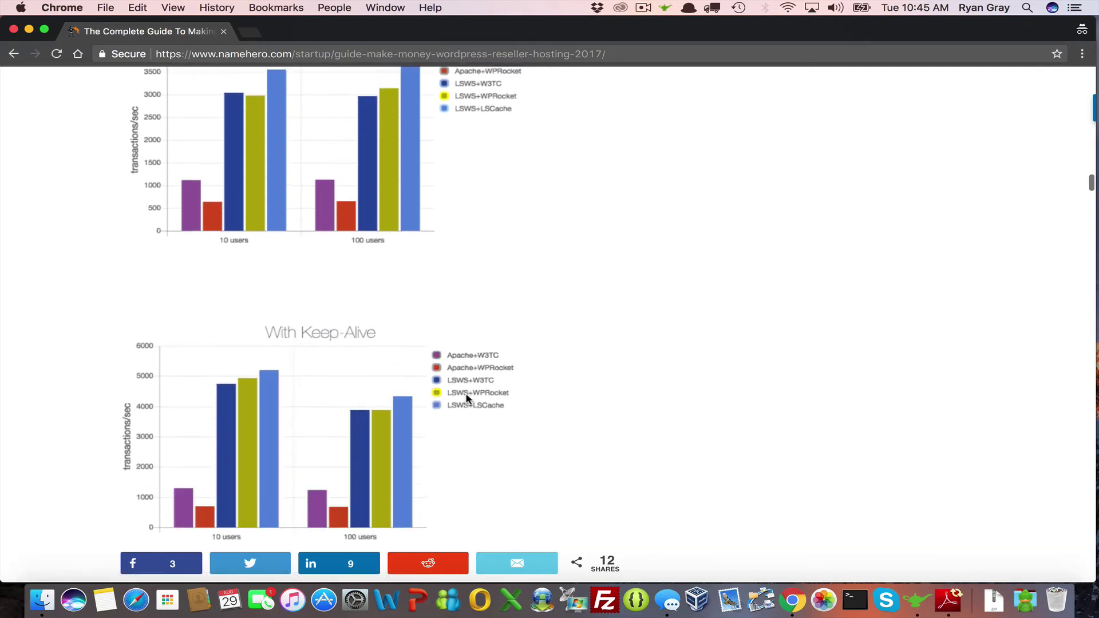
scroll(469, 401, down, 2)
scroll(469, 402, down, 3)
scroll(469, 402, down, 3)
scroll(469, 401, down, 5)
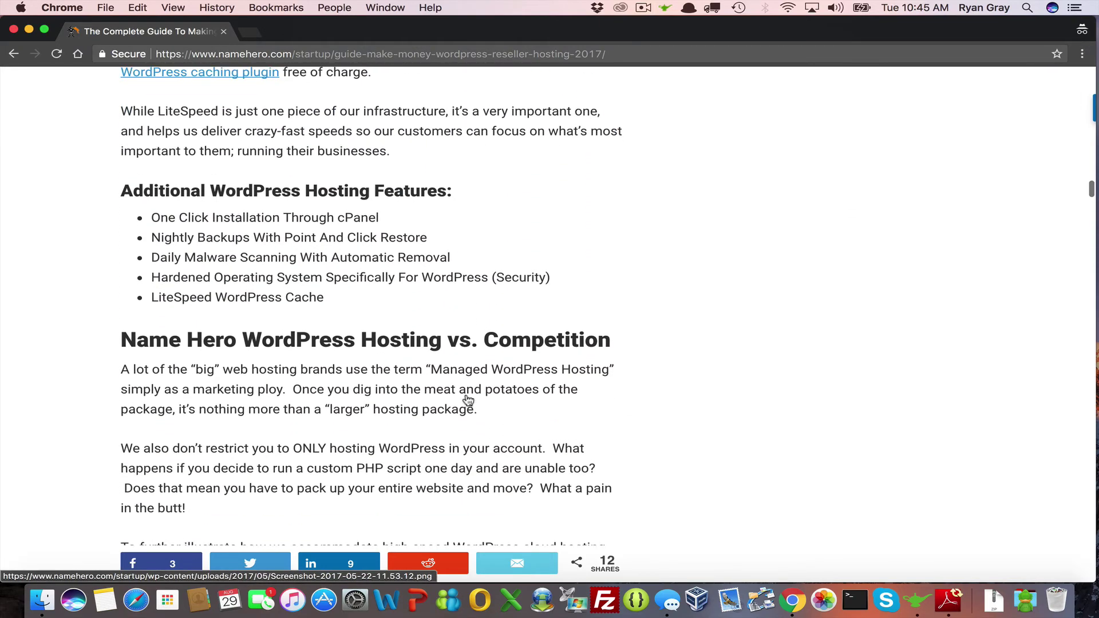
scroll(469, 401, down, 2)
scroll(468, 401, down, 3)
scroll(468, 400, down, 3)
scroll(467, 344, down, 7)
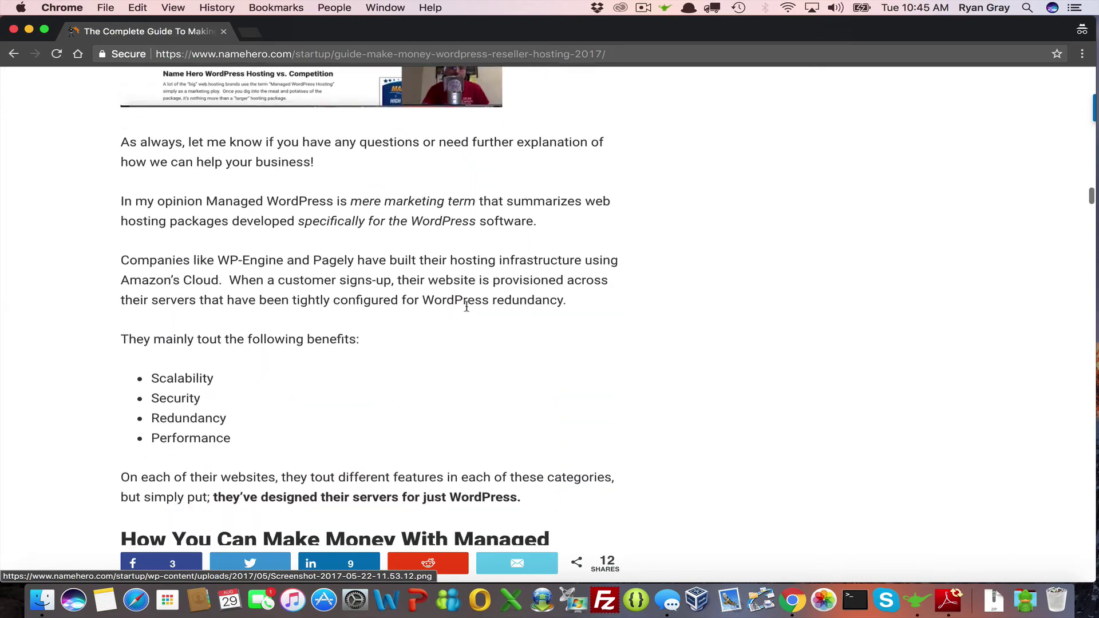
scroll(467, 301, down, 3)
scroll(467, 297, down, 4)
scroll(468, 298, down, 3)
scroll(468, 299, down, 4)
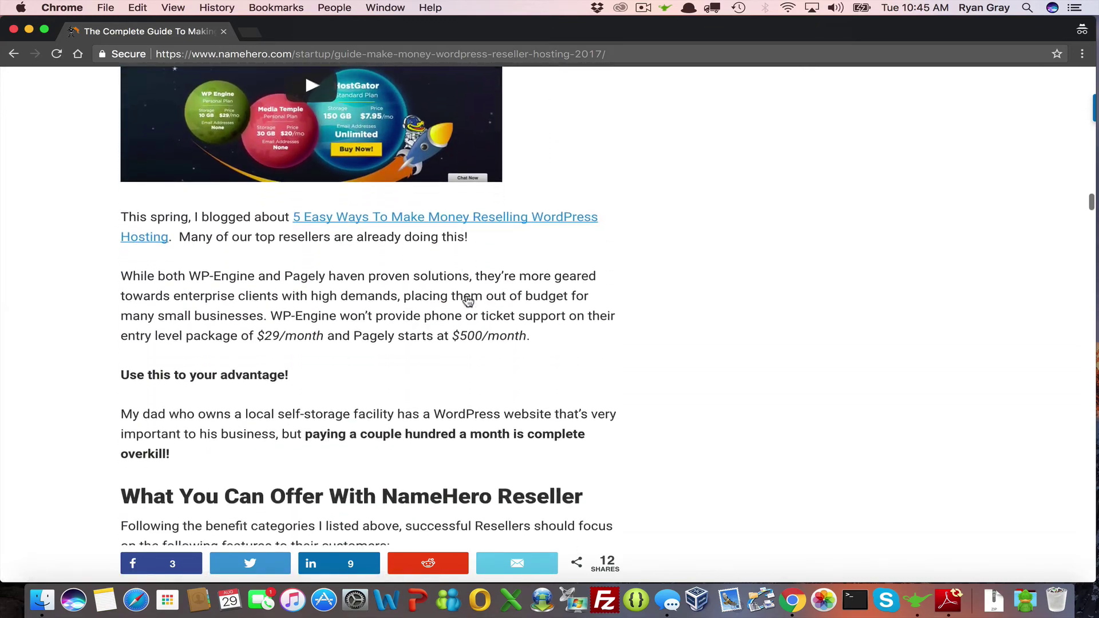
scroll(467, 299, down, 2)
scroll(467, 300, down, 4)
scroll(467, 301, down, 5)
scroll(467, 299, down, 3)
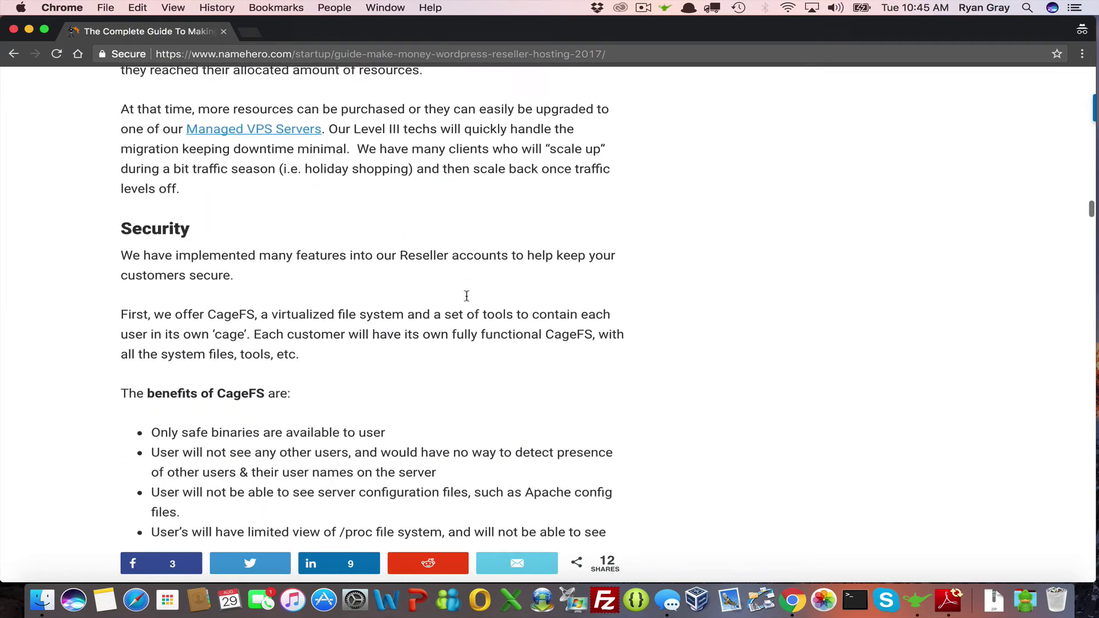
scroll(467, 298, down, 4)
scroll(467, 296, down, 2)
scroll(467, 300, down, 4)
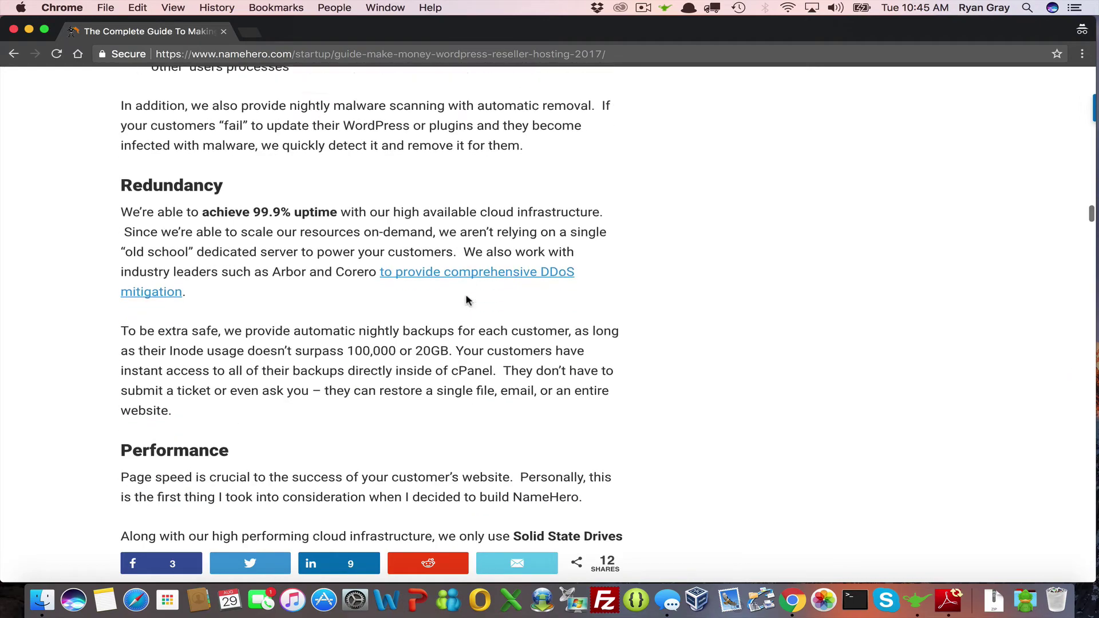
scroll(466, 299, down, 3)
scroll(467, 298, down, 2)
scroll(466, 297, down, 3)
scroll(466, 296, down, 4)
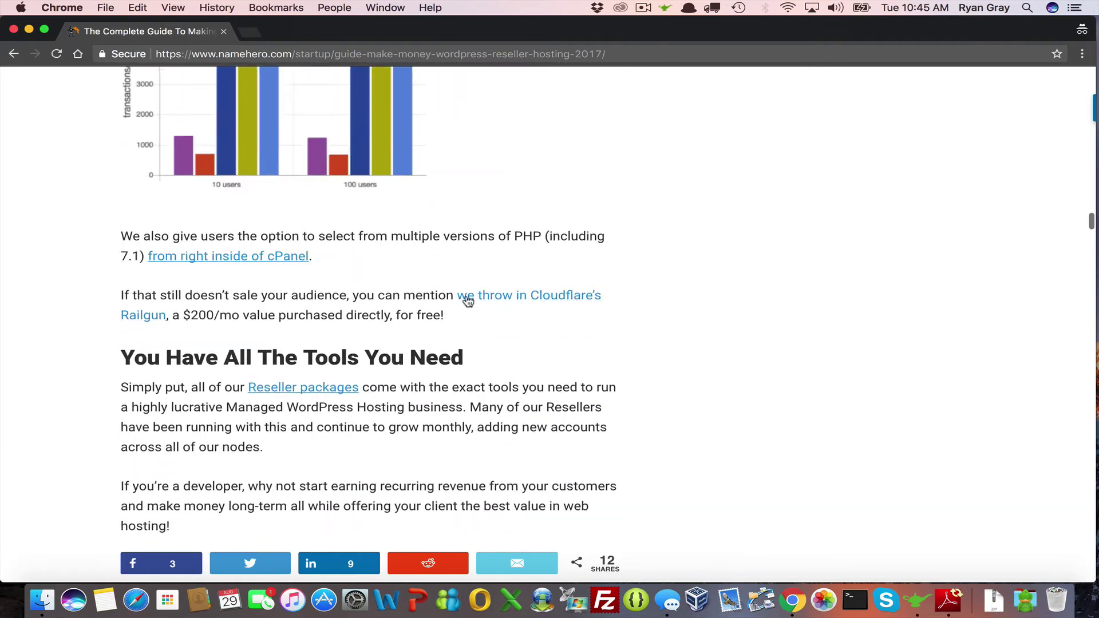
scroll(466, 296, down, 6)
scroll(466, 296, down, 3)
scroll(467, 296, down, 2)
scroll(466, 296, down, 3)
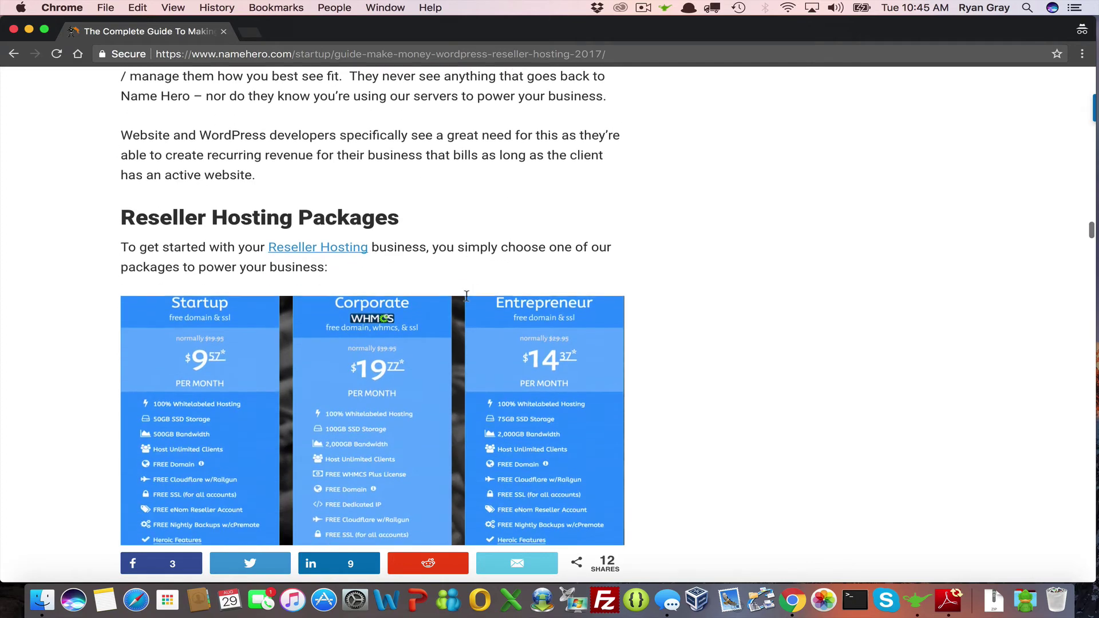
scroll(468, 301, down, 3)
scroll(468, 301, down, 1)
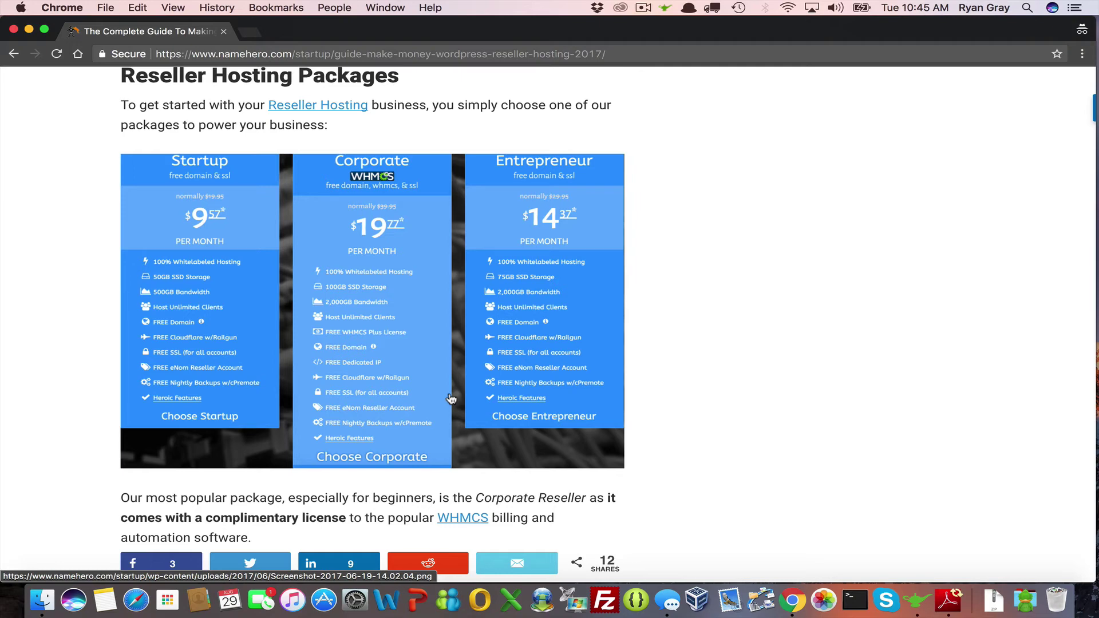
scroll(371, 313, down, 1)
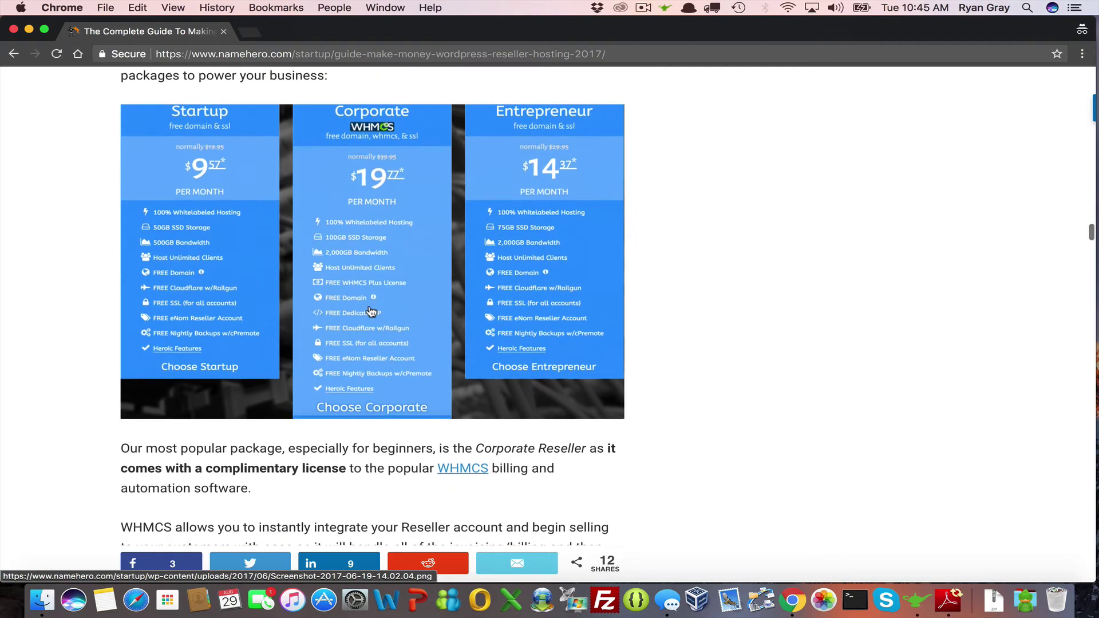
scroll(371, 312, down, 1)
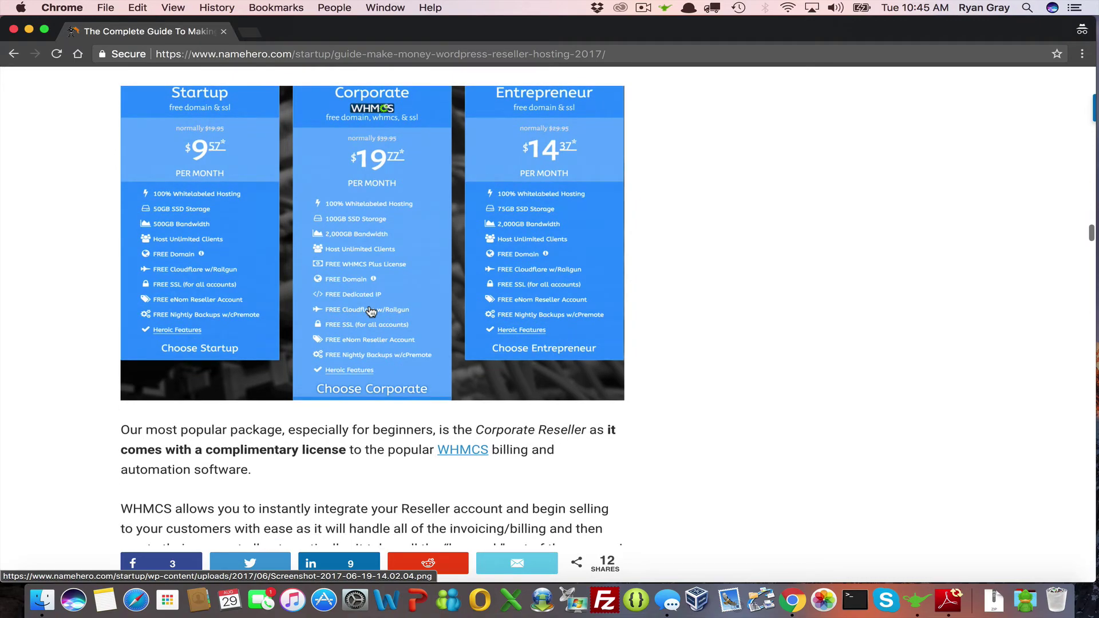
scroll(371, 312, down, 2)
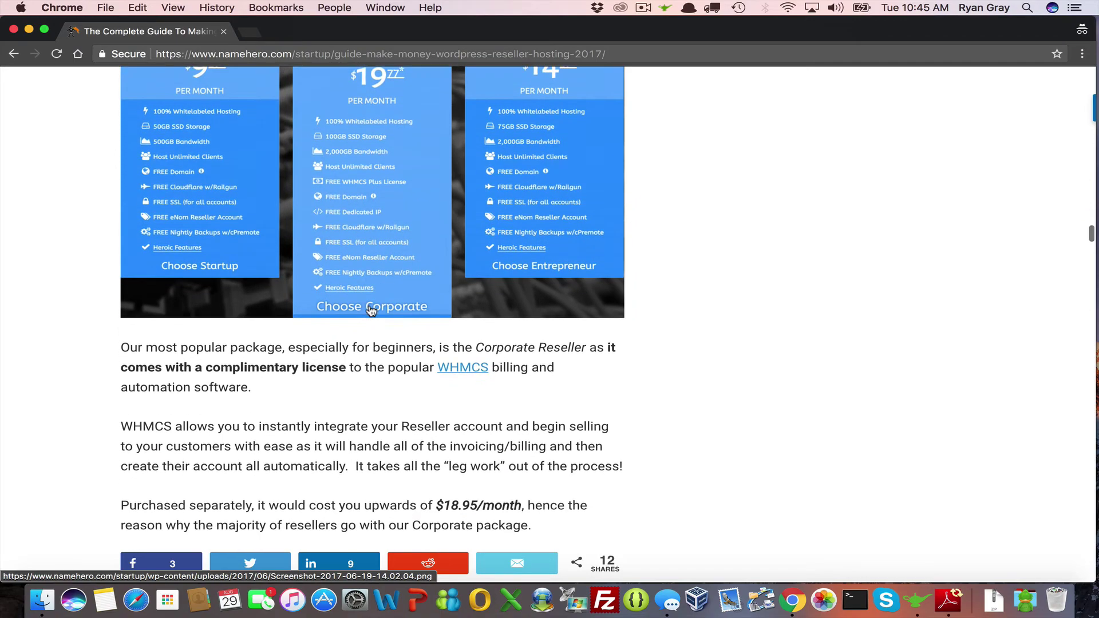
scroll(371, 311, down, 5)
scroll(371, 312, down, 5)
scroll(371, 312, down, 3)
scroll(372, 312, down, 2)
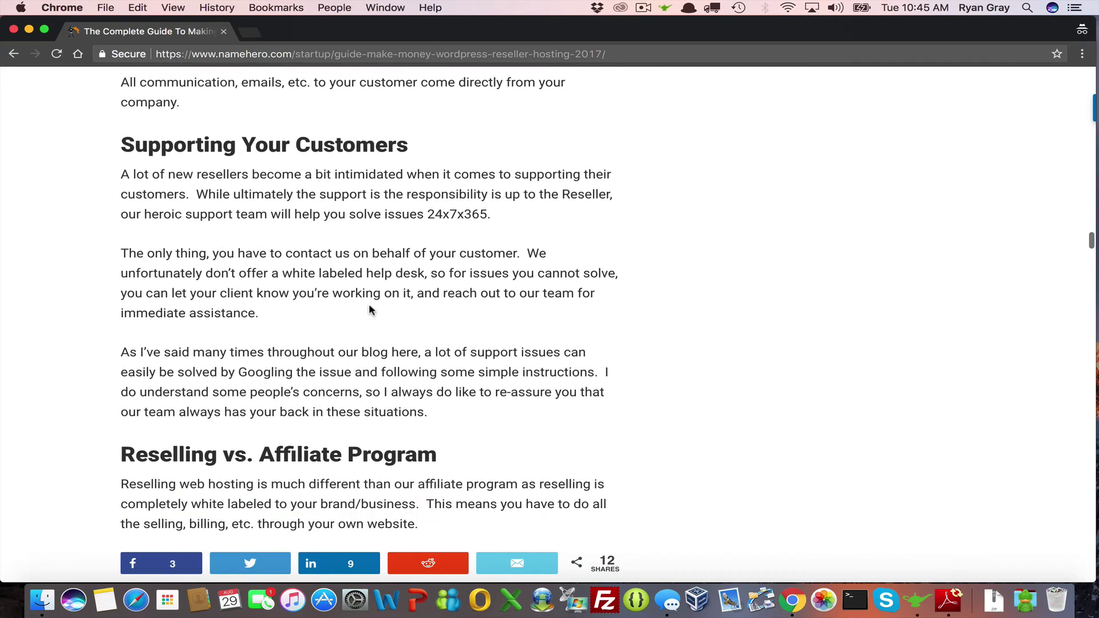
scroll(371, 311, down, 5)
scroll(371, 311, down, 3)
scroll(371, 311, down, 3)
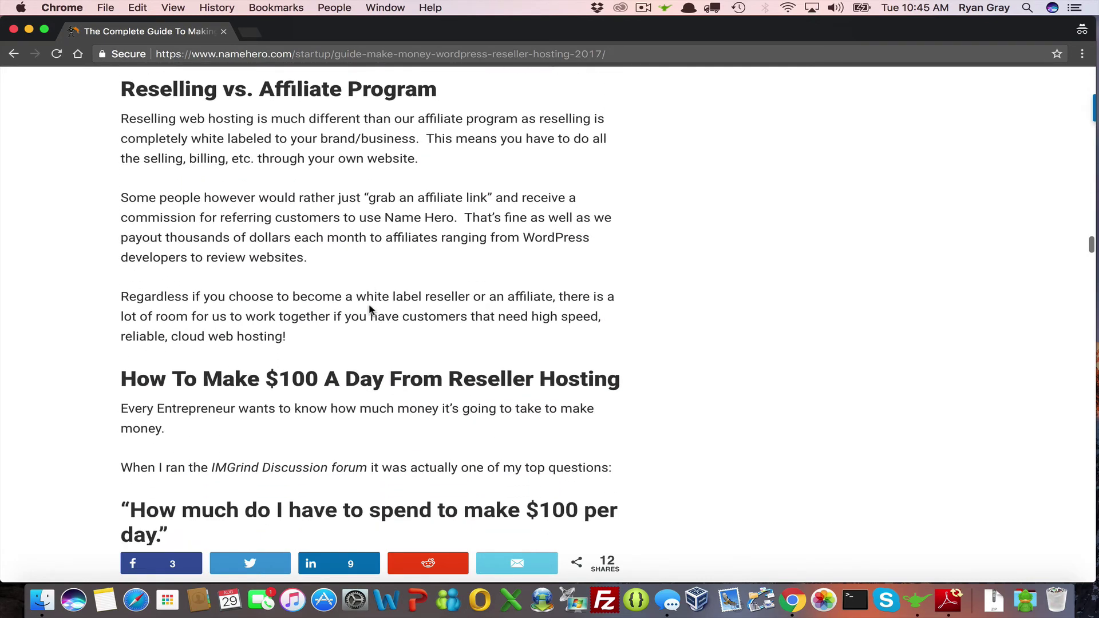
scroll(371, 311, down, 2)
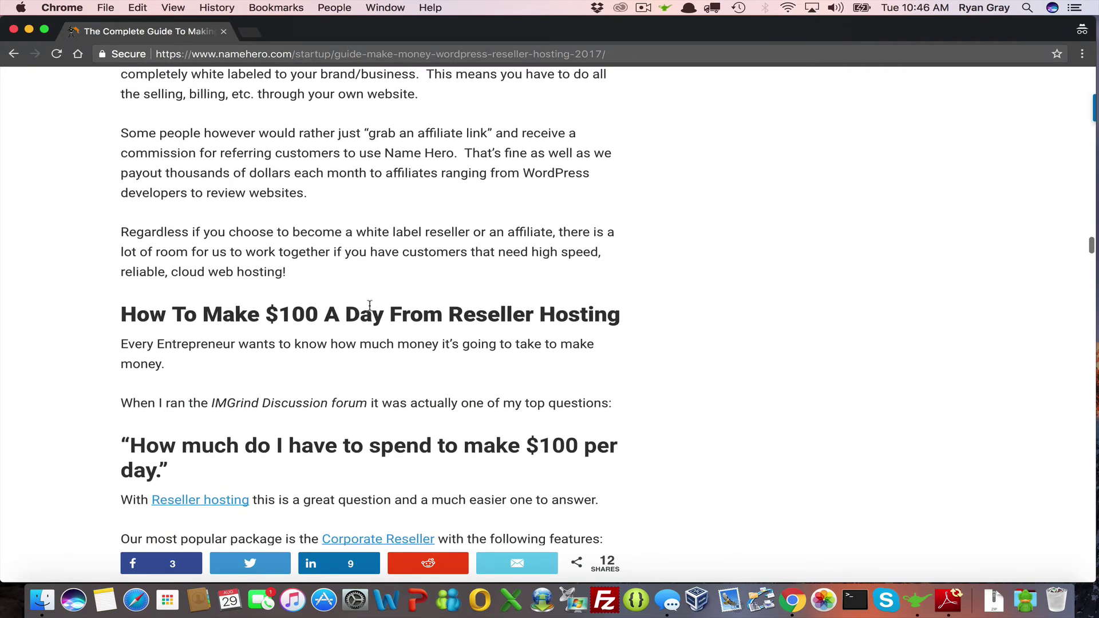
scroll(371, 311, down, 4)
scroll(371, 311, down, 1)
scroll(371, 306, down, 2)
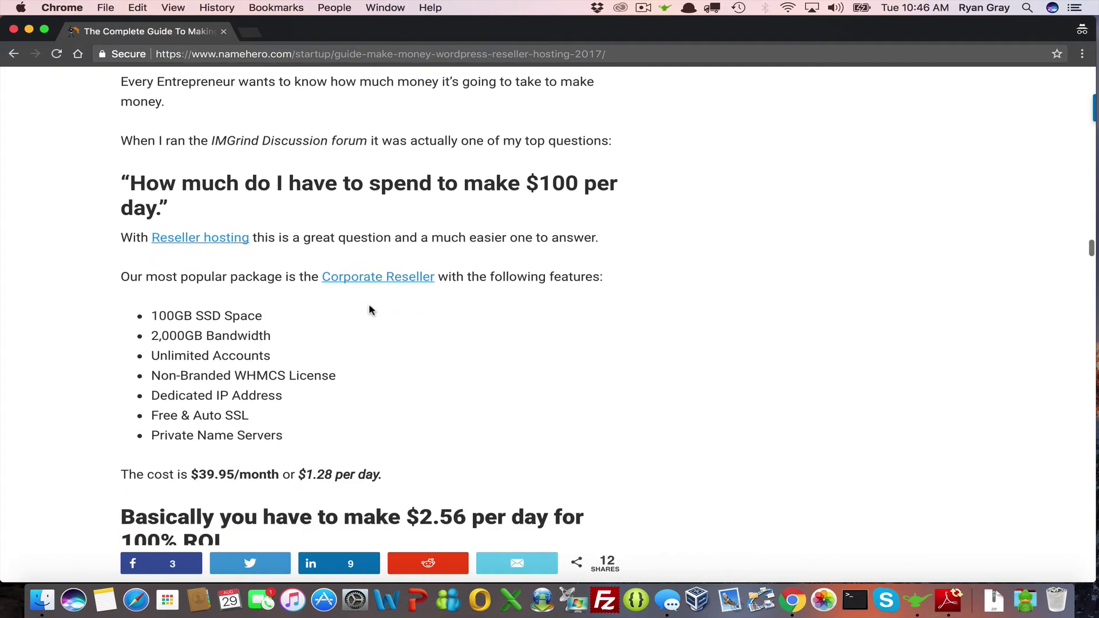
scroll(370, 306, down, 2)
scroll(369, 306, down, 2)
scroll(369, 310, down, 4)
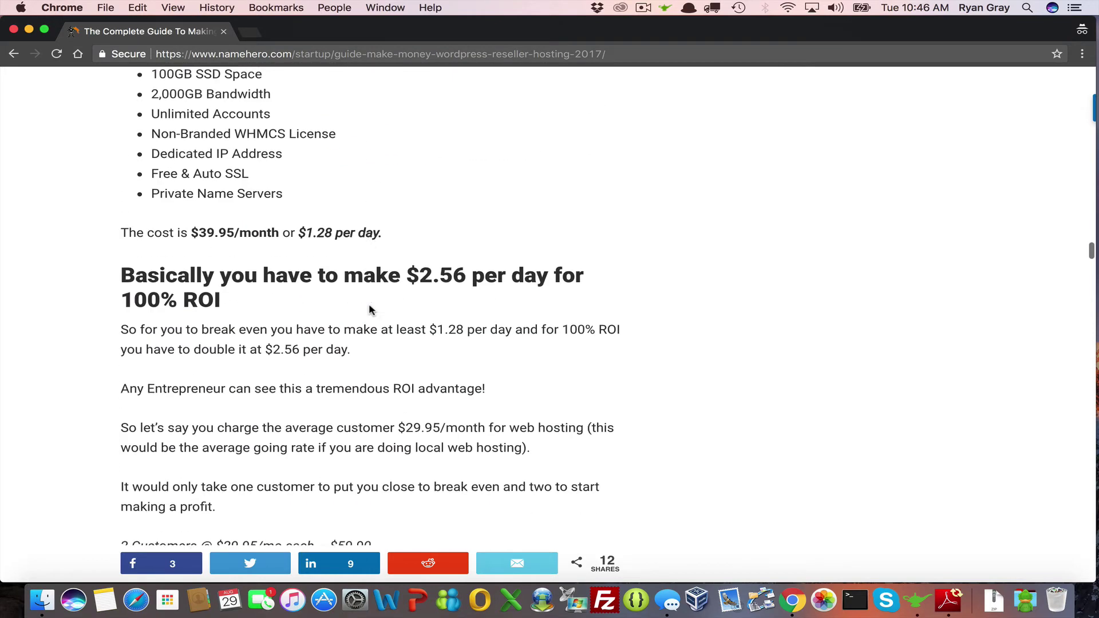
scroll(369, 310, down, 2)
scroll(370, 310, down, 2)
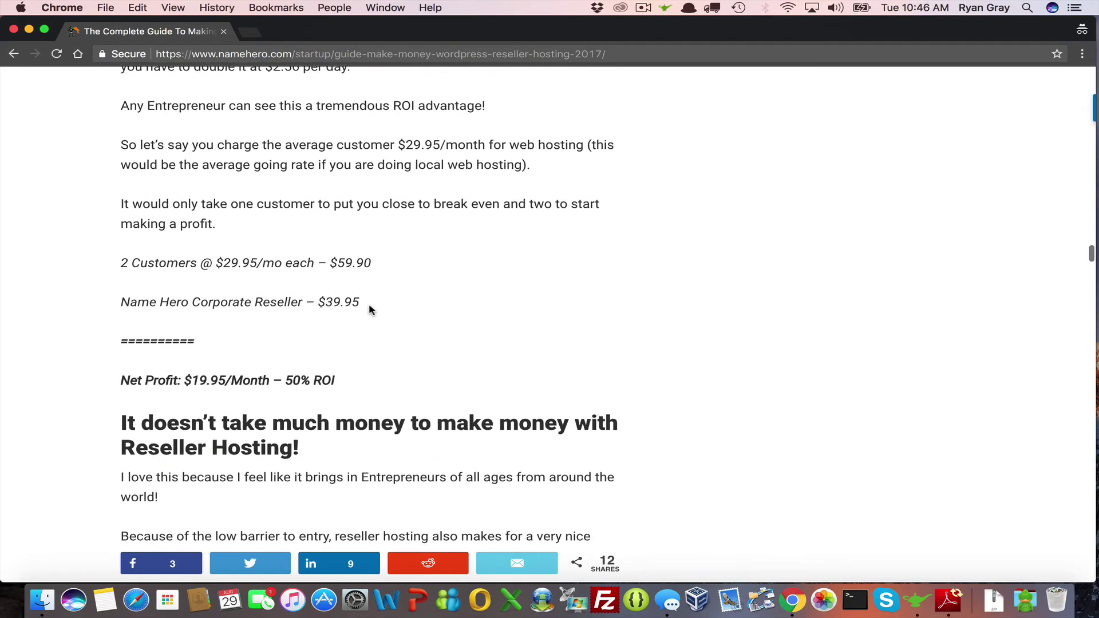
scroll(369, 307, up, 3)
scroll(368, 312, up, 1)
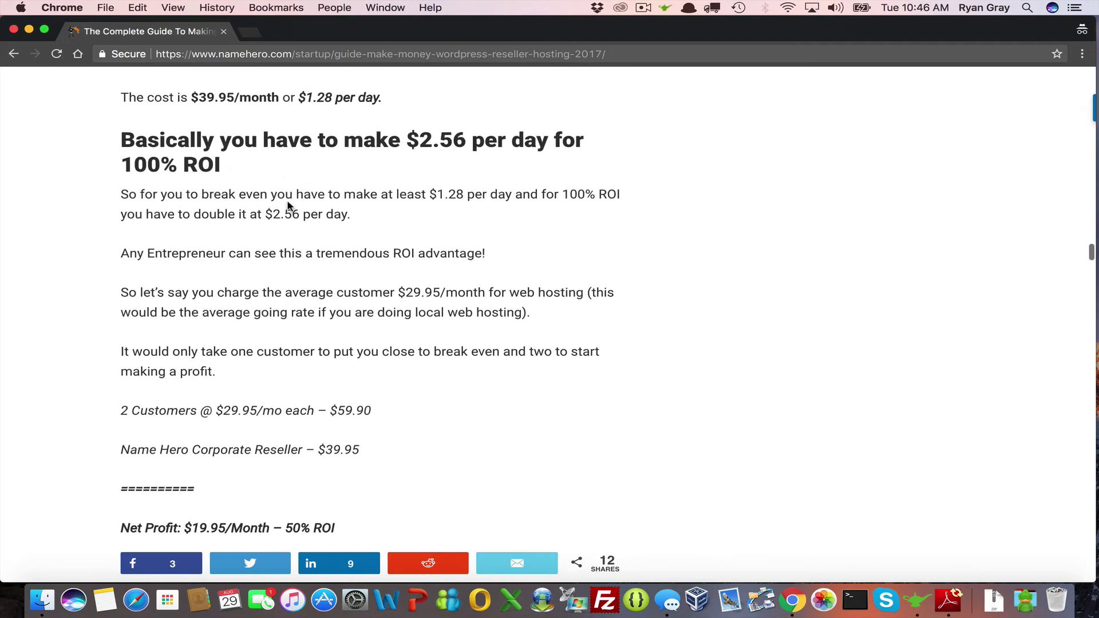
scroll(288, 201, down, 3)
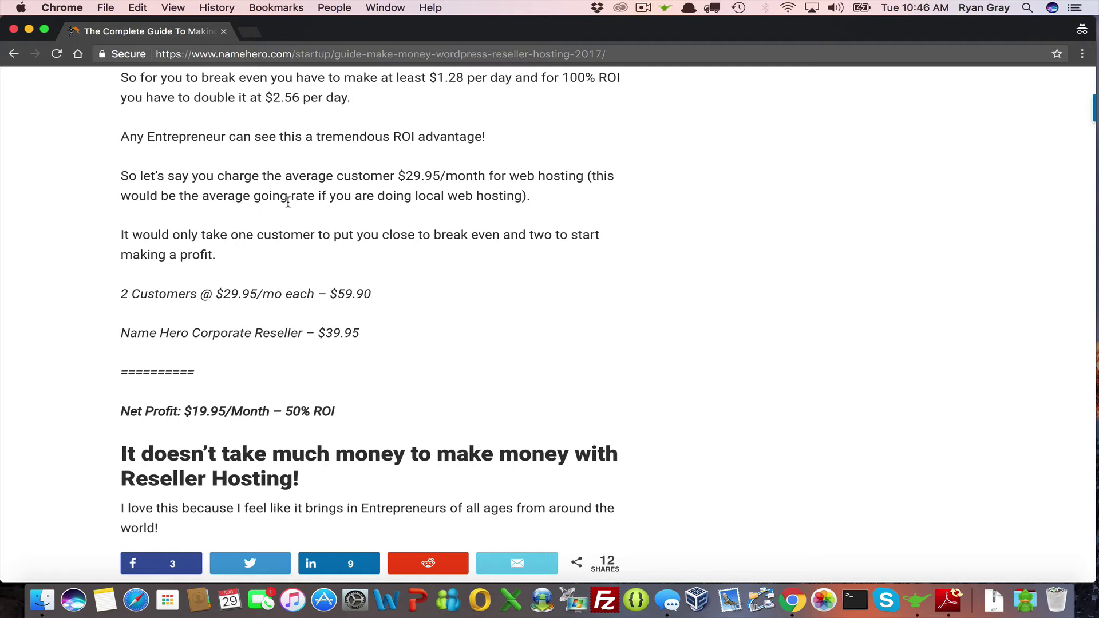
scroll(288, 203, down, 5)
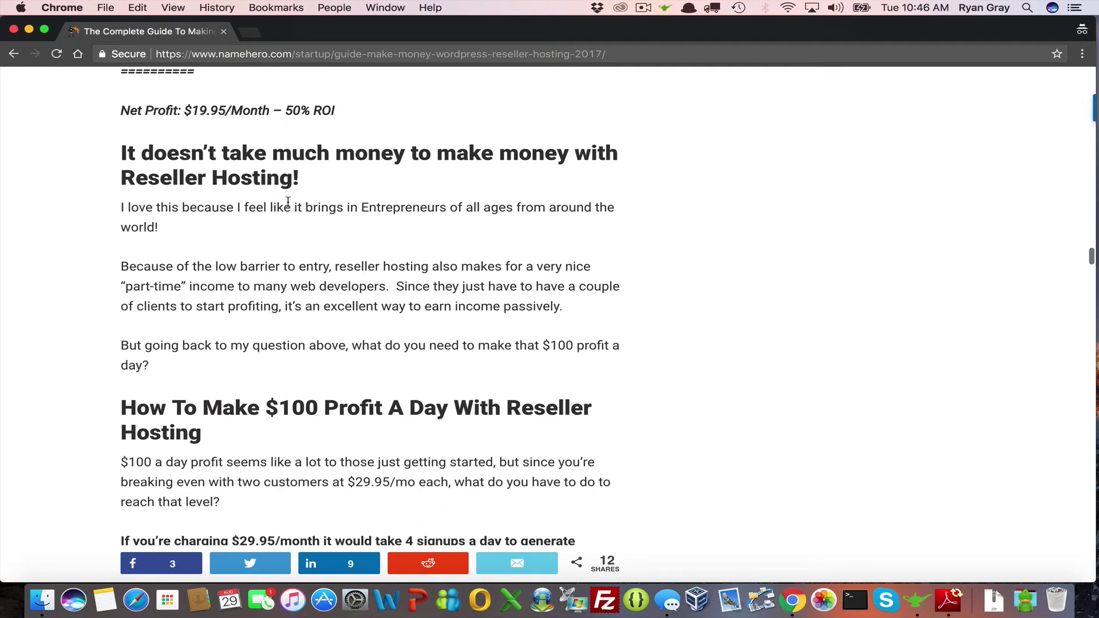
scroll(288, 202, down, 1)
scroll(288, 203, down, 1)
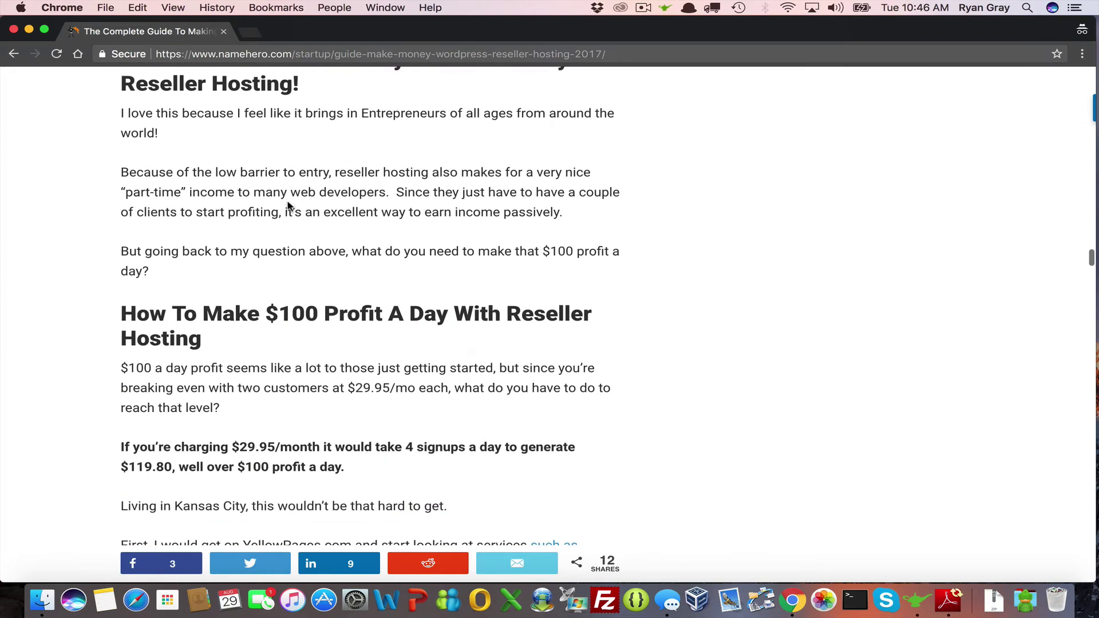
scroll(288, 206, down, 2)
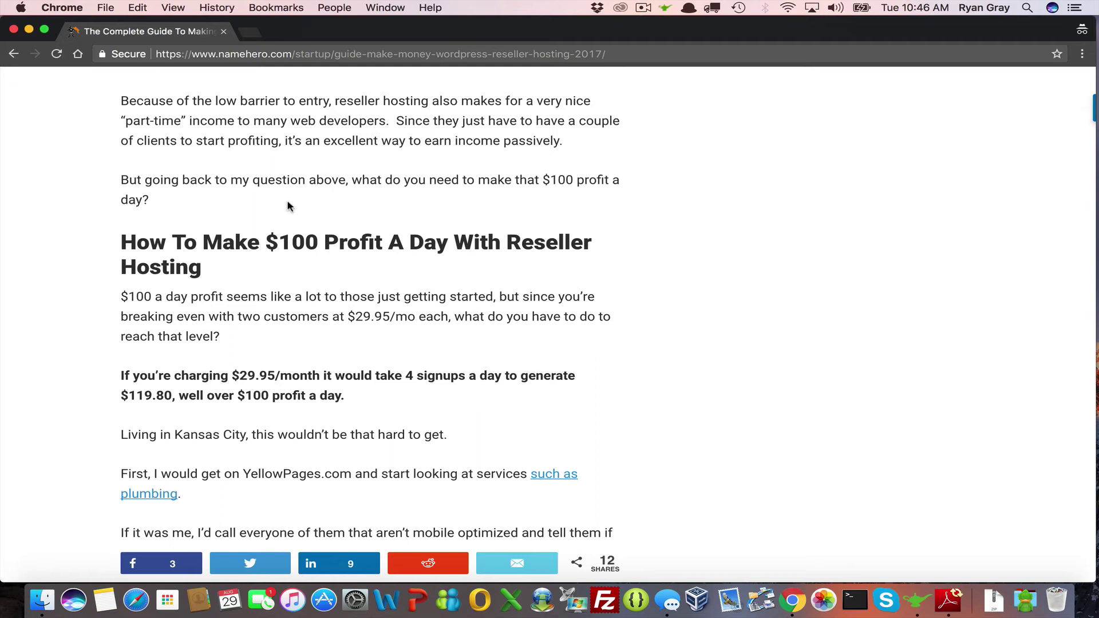
scroll(288, 206, down, 1)
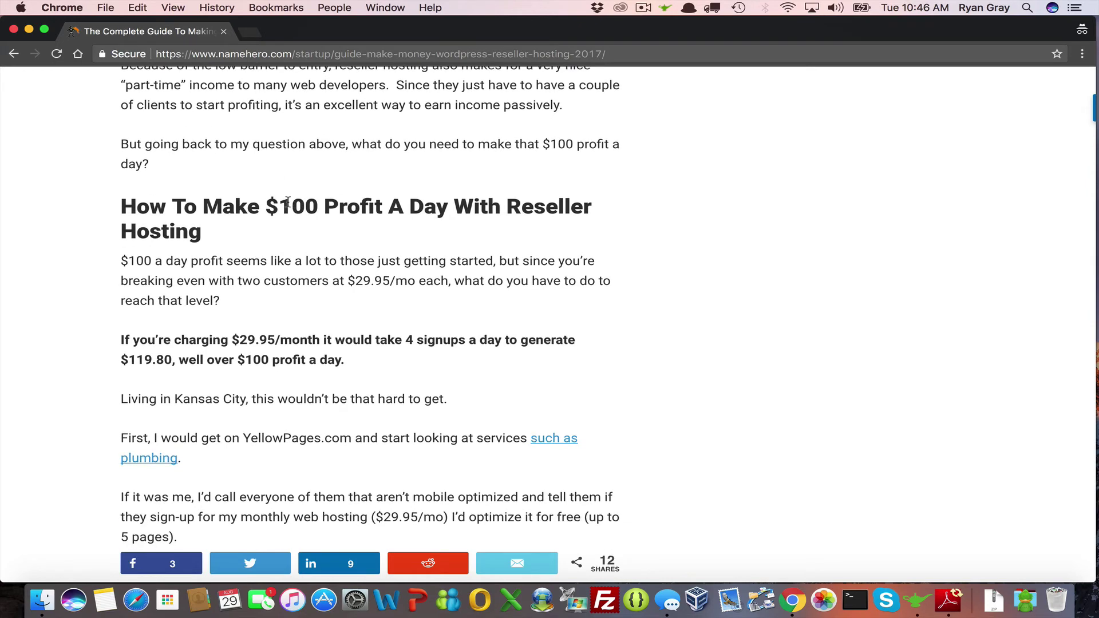
scroll(288, 204, down, 2)
scroll(288, 203, down, 1)
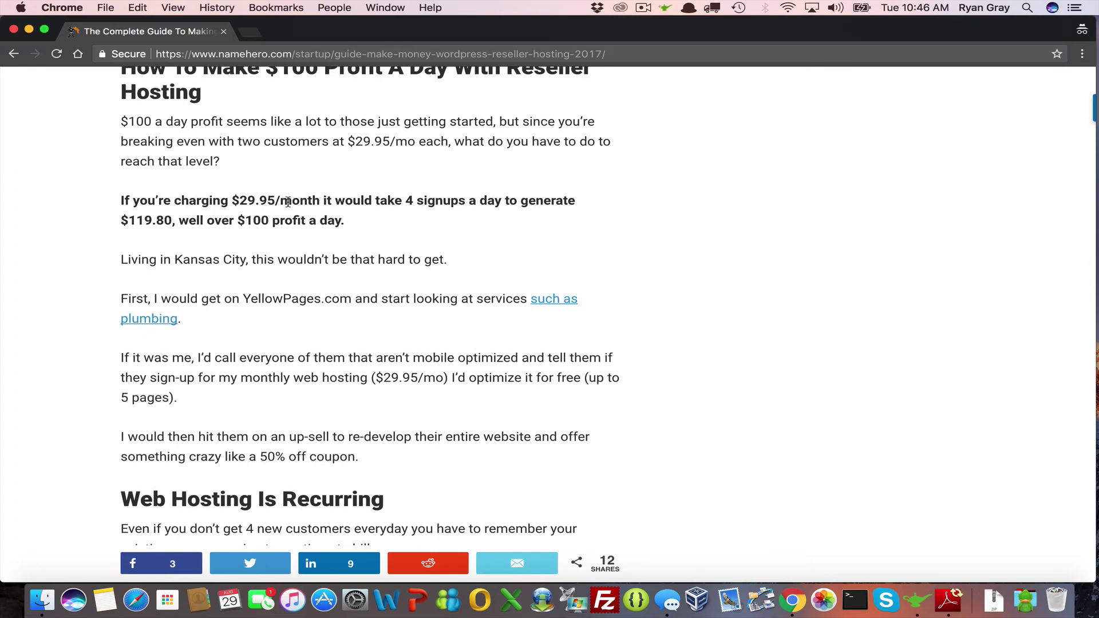
scroll(287, 202, down, 1)
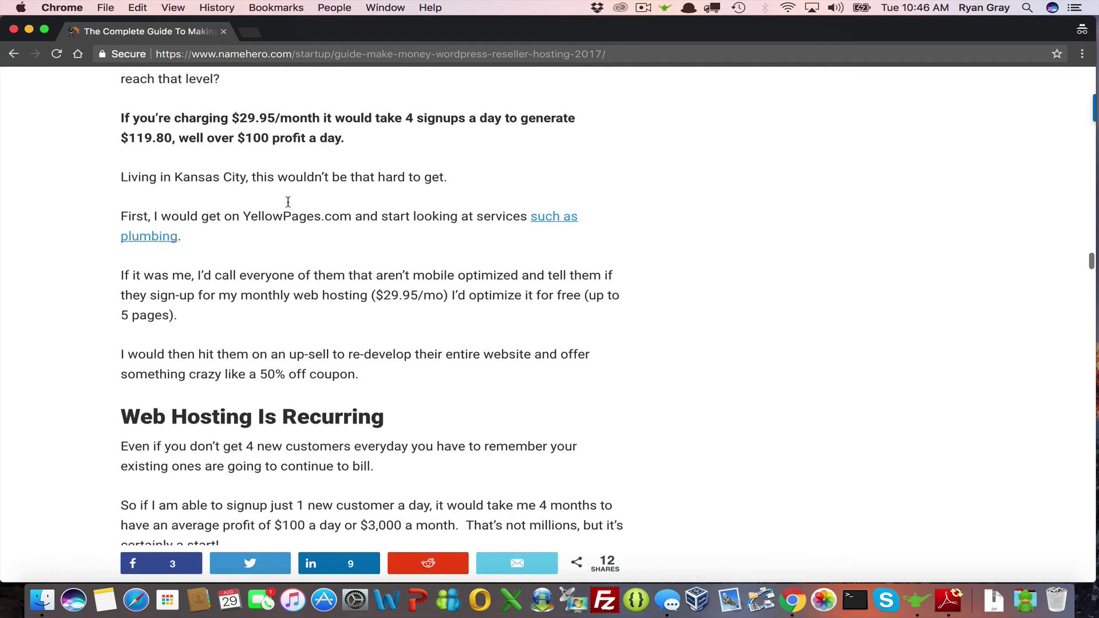
scroll(288, 202, down, 1)
scroll(288, 201, down, 1)
scroll(288, 204, down, 2)
scroll(288, 203, down, 3)
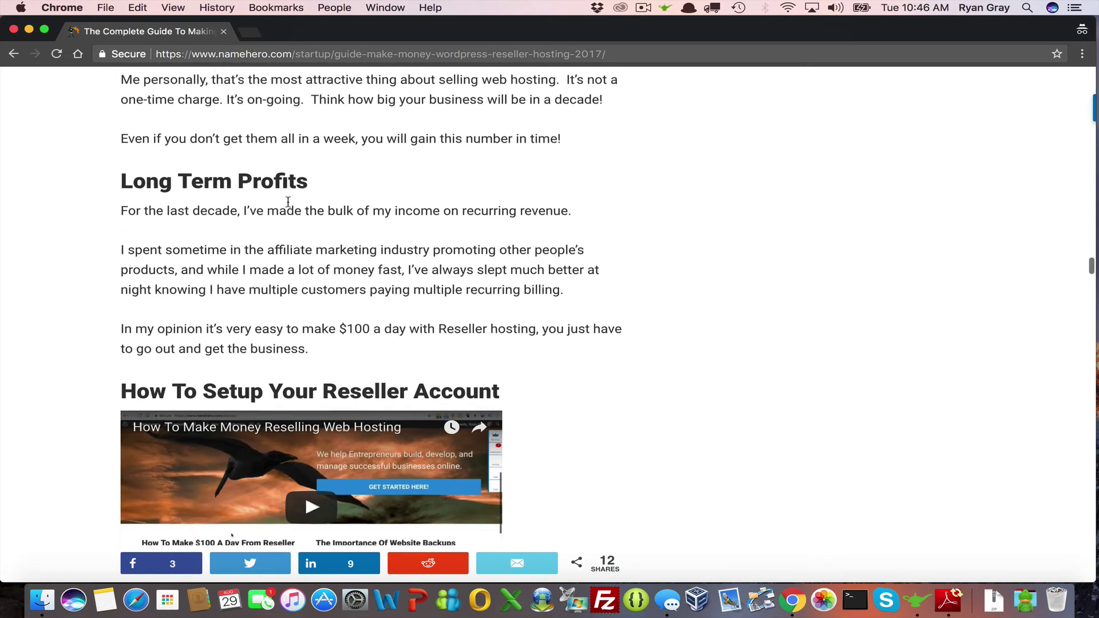
scroll(288, 204, down, 3)
scroll(289, 205, down, 2)
scroll(289, 208, down, 1)
scroll(290, 207, down, 3)
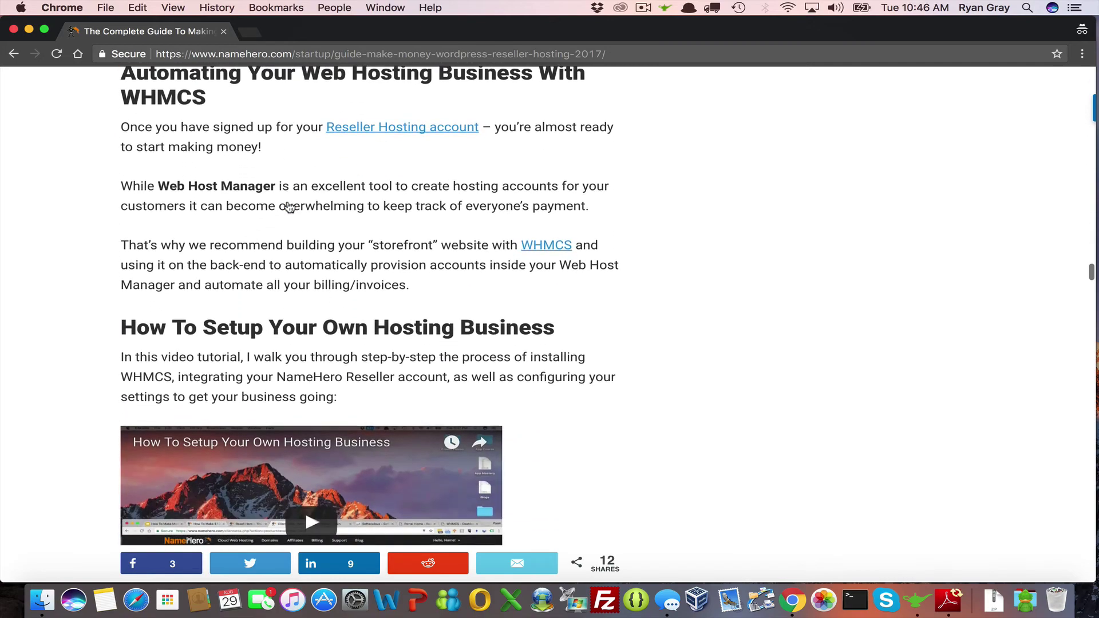
scroll(288, 205, down, 1)
scroll(289, 205, down, 1)
scroll(288, 203, down, 1)
scroll(287, 201, down, 2)
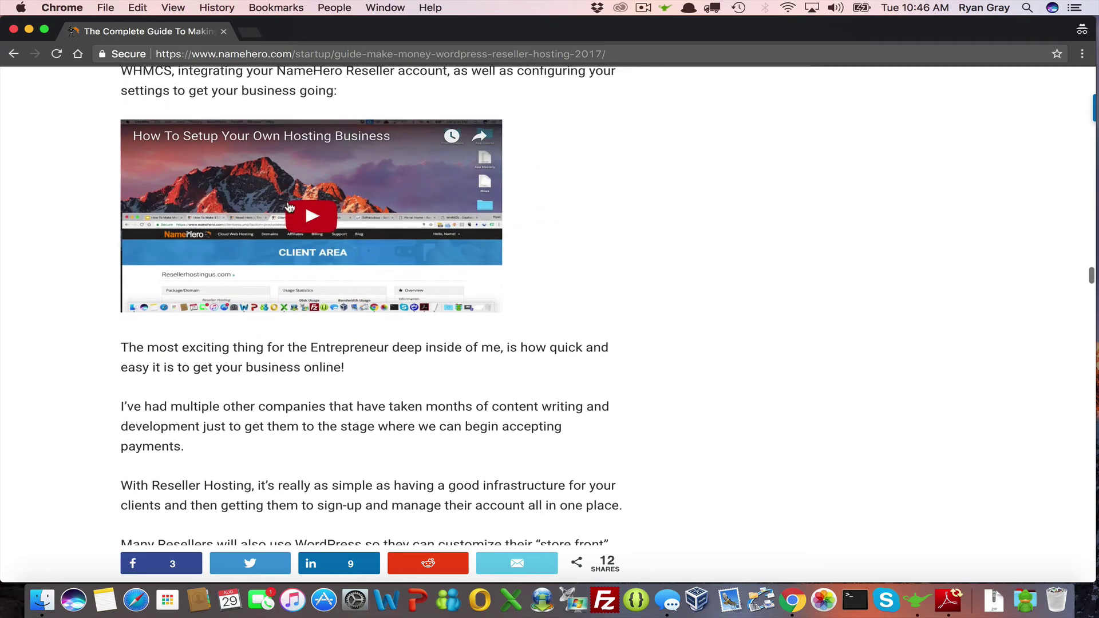
scroll(288, 203, down, 2)
scroll(288, 204, down, 2)
scroll(290, 206, down, 1)
scroll(289, 207, down, 1)
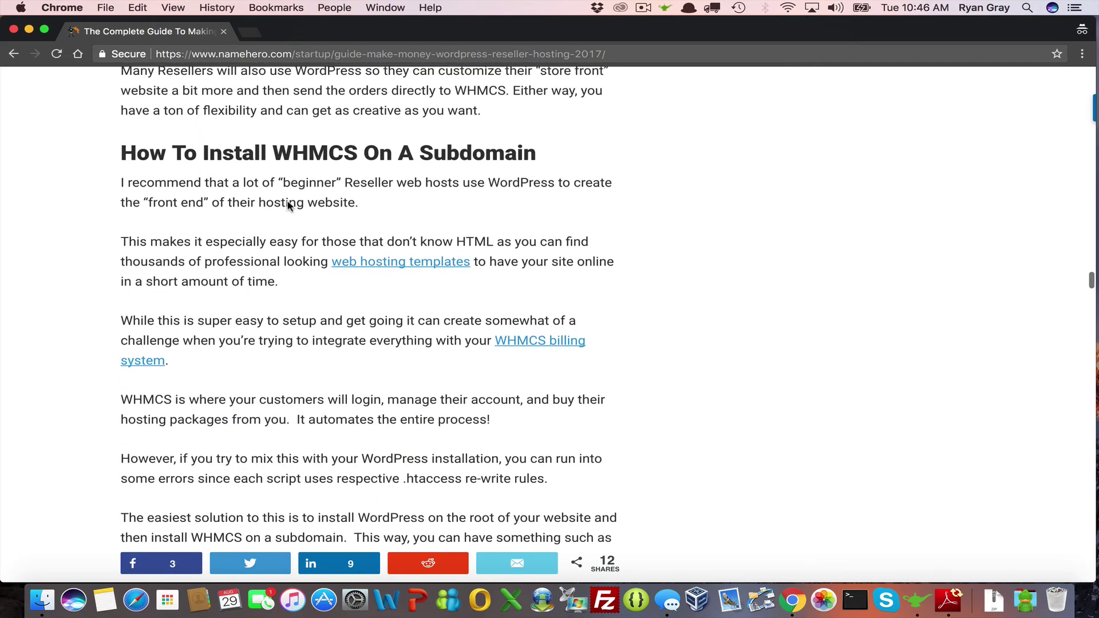
scroll(288, 206, down, 1)
scroll(288, 206, down, 2)
scroll(289, 206, down, 3)
scroll(289, 206, down, 4)
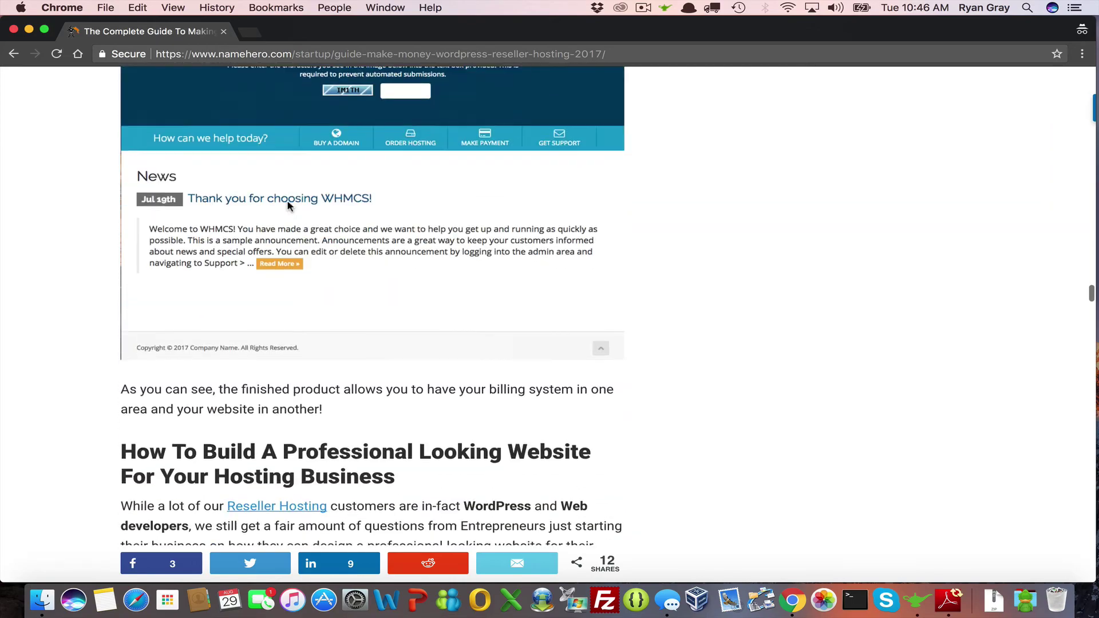
scroll(289, 207, down, 2)
scroll(288, 207, down, 3)
scroll(289, 208, down, 3)
scroll(289, 208, down, 3)
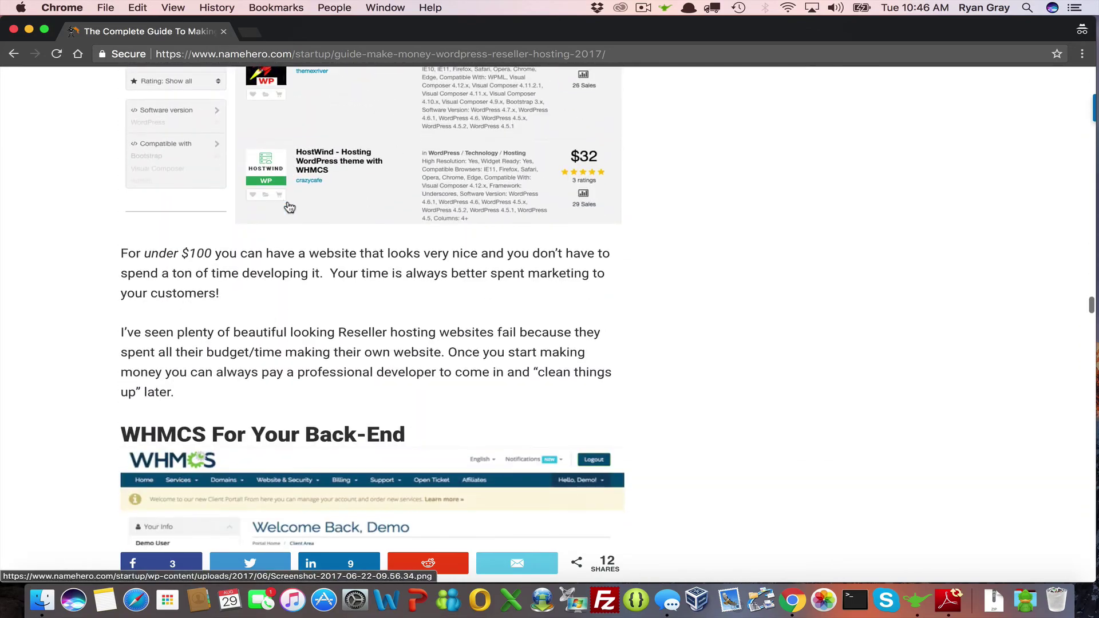
scroll(289, 206, down, 1)
scroll(290, 206, down, 2)
scroll(290, 204, down, 1)
scroll(289, 205, down, 2)
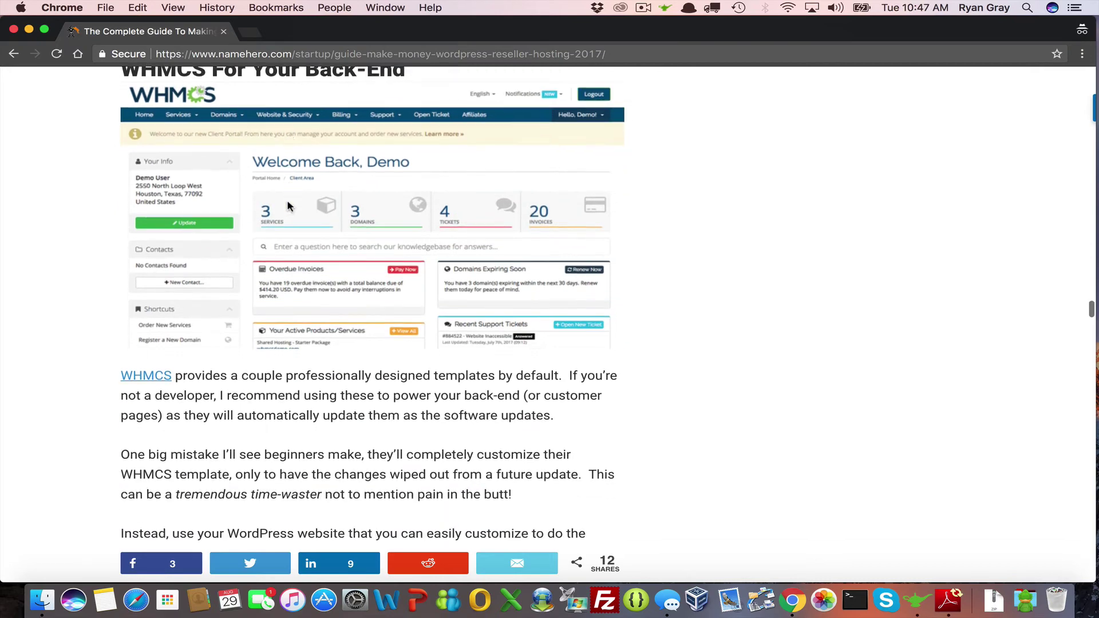
scroll(290, 206, down, 2)
scroll(290, 206, down, 3)
scroll(290, 208, down, 2)
scroll(289, 208, down, 2)
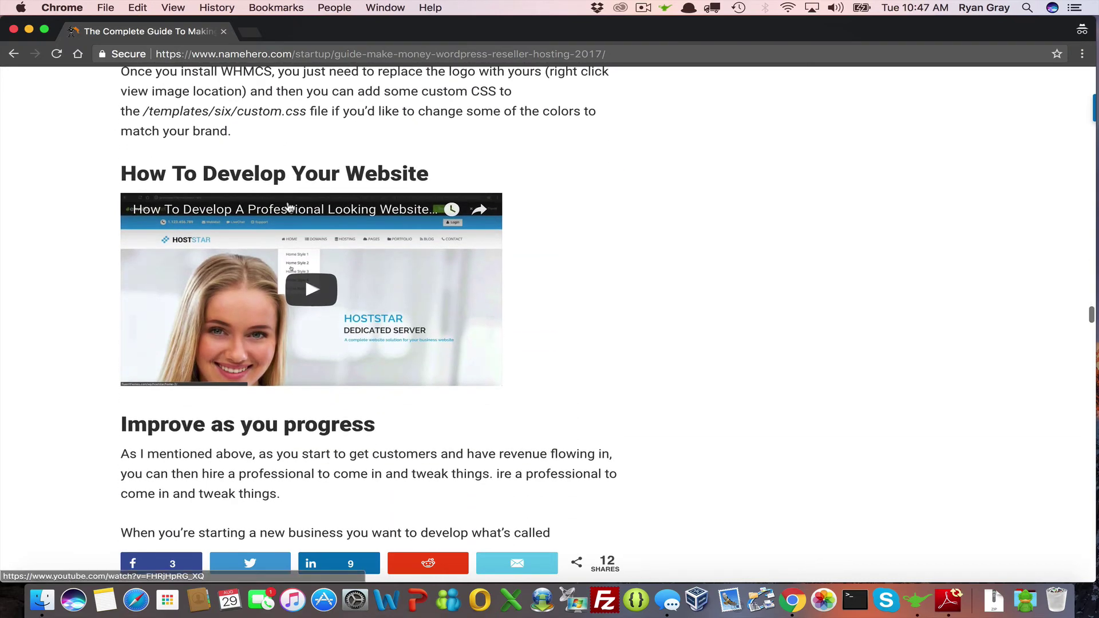
scroll(289, 209, down, 2)
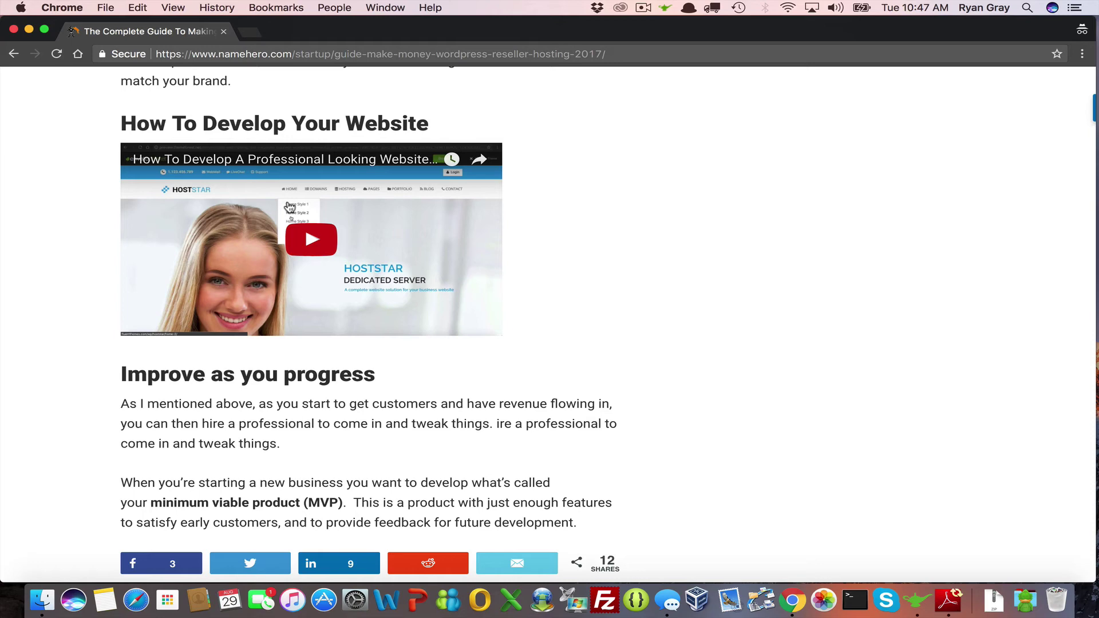
scroll(289, 208, down, 2)
scroll(289, 208, down, 1)
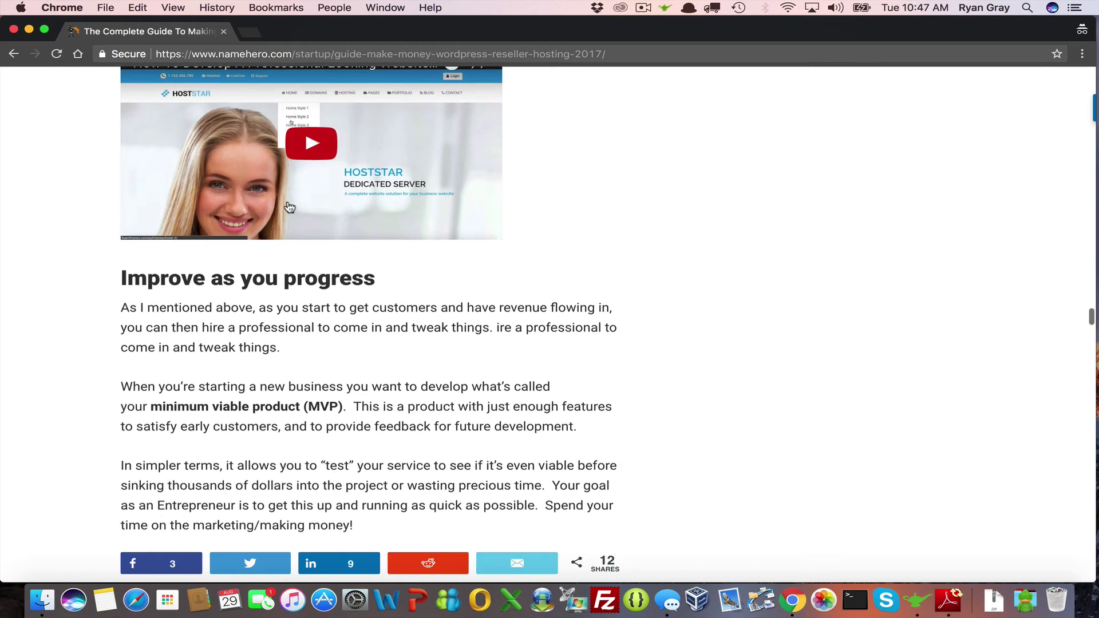
scroll(289, 204, down, 2)
scroll(288, 201, down, 2)
scroll(288, 203, down, 2)
scroll(288, 201, down, 2)
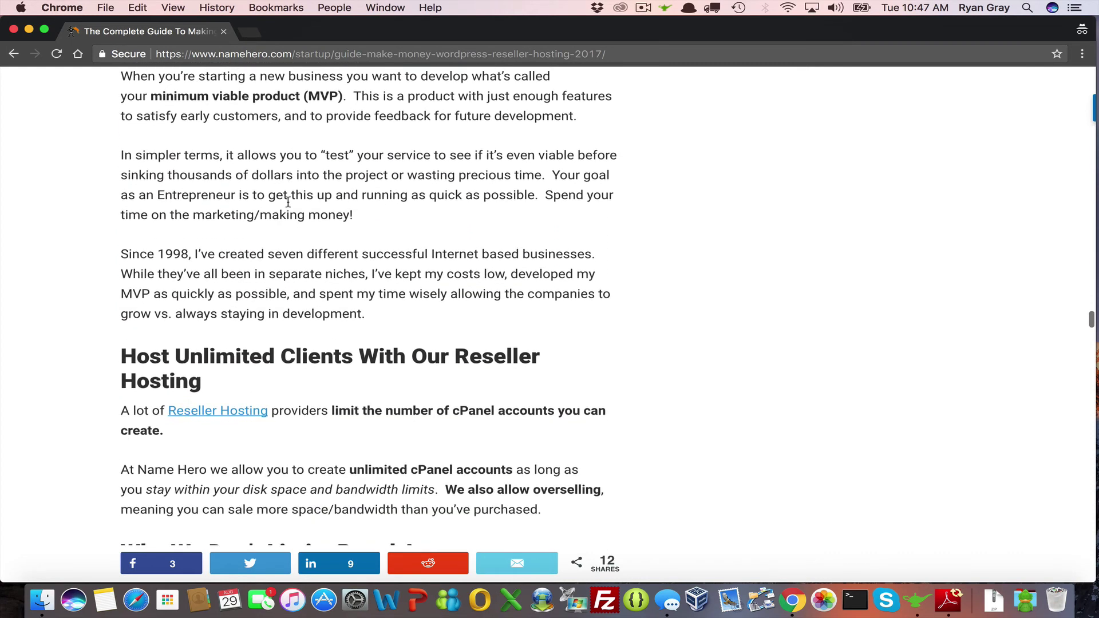
scroll(288, 201, down, 2)
scroll(288, 202, down, 2)
scroll(288, 202, down, 2)
scroll(288, 202, down, 2)
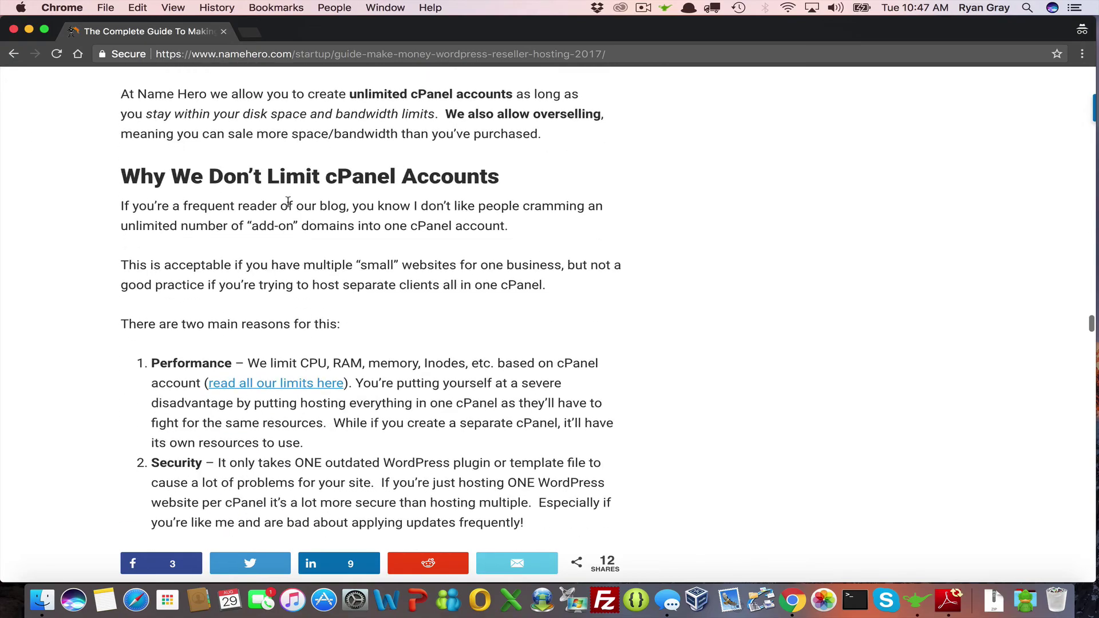
scroll(288, 204, down, 2)
scroll(289, 206, down, 2)
scroll(290, 206, down, 2)
scroll(289, 207, down, 2)
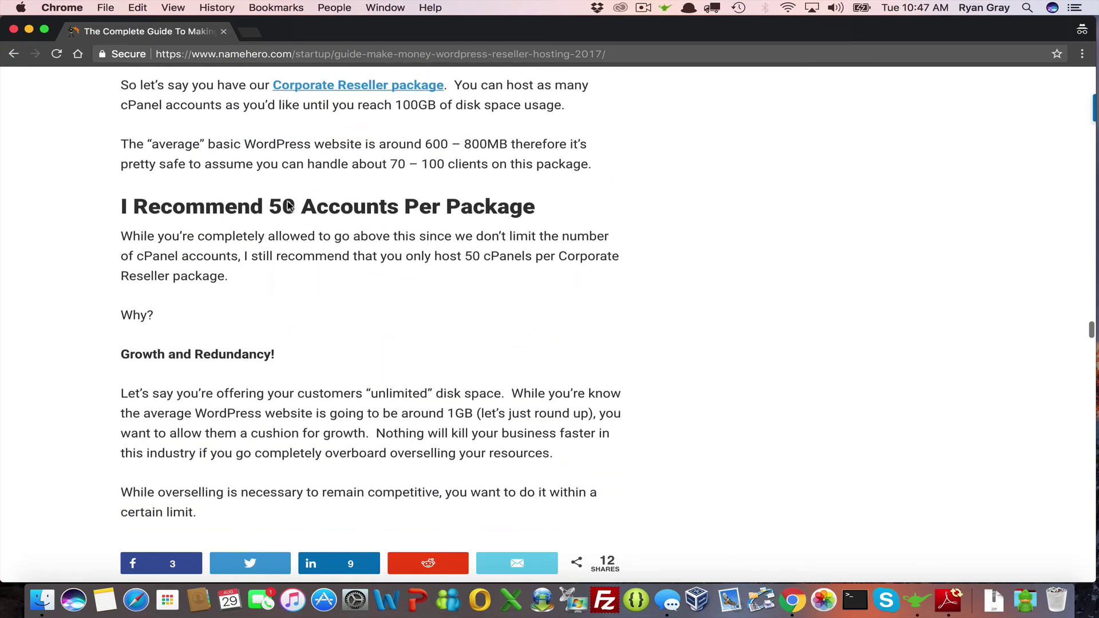
scroll(289, 206, down, 2)
scroll(290, 207, down, 2)
scroll(290, 206, down, 2)
scroll(290, 207, down, 2)
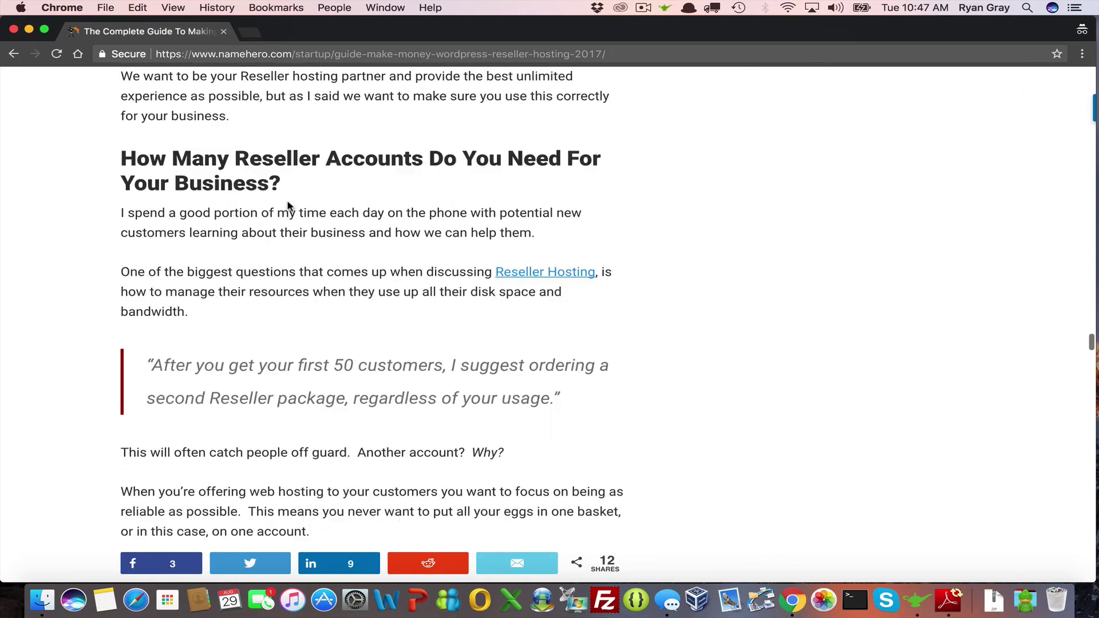
scroll(290, 207, down, 2)
scroll(289, 206, down, 1)
scroll(290, 206, down, 2)
scroll(290, 206, down, 2)
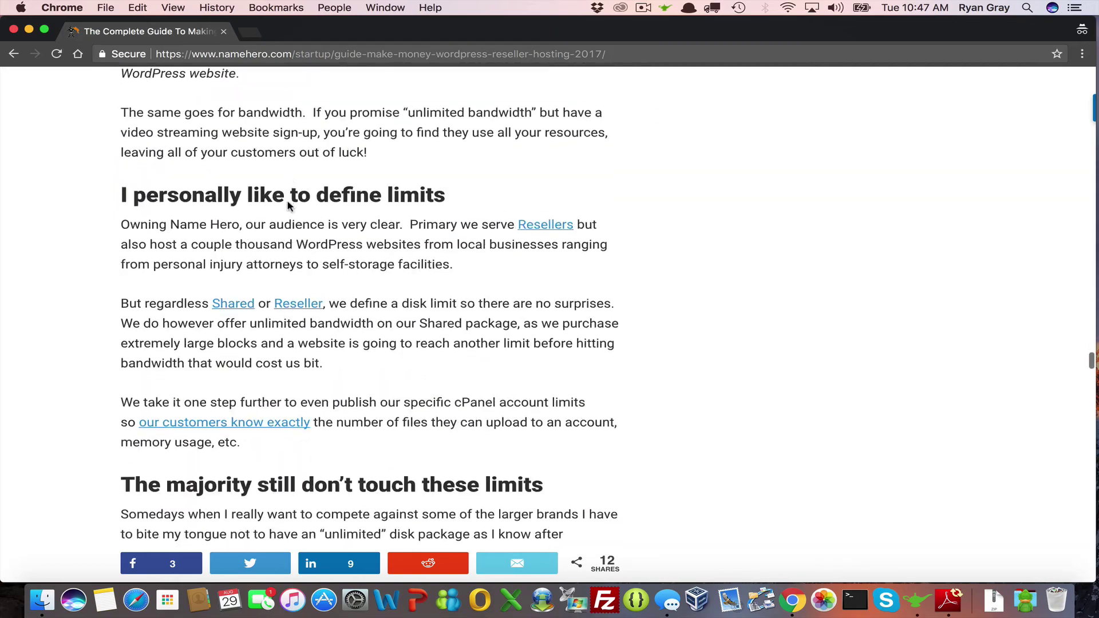
scroll(289, 206, down, 2)
scroll(289, 206, down, 2)
scroll(290, 207, down, 2)
scroll(289, 206, down, 2)
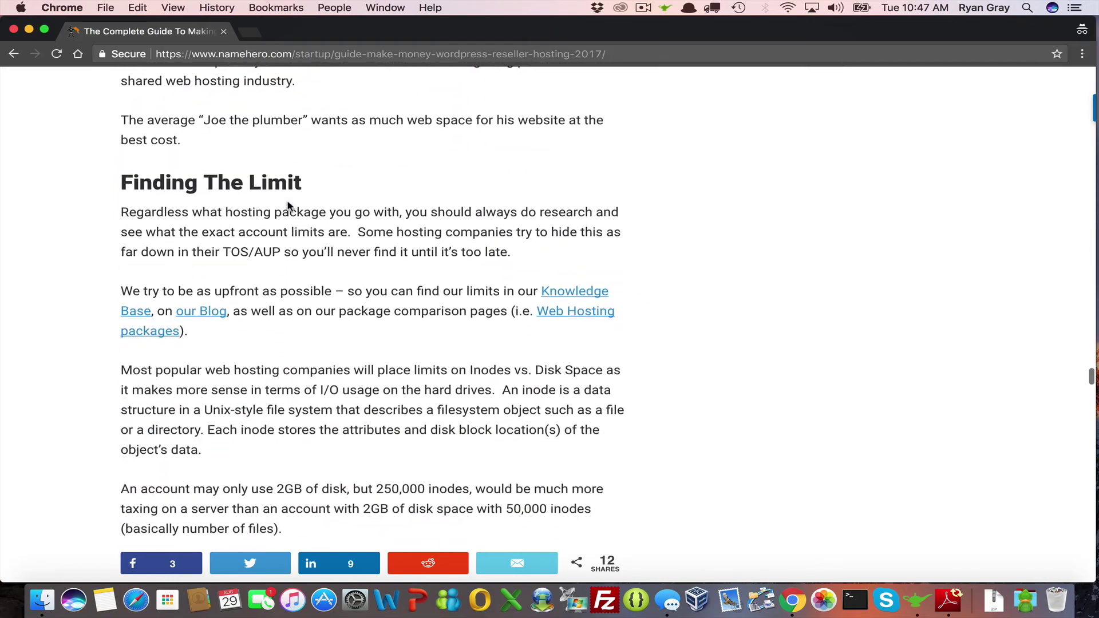
scroll(289, 206, down, 2)
scroll(290, 207, down, 2)
scroll(289, 207, down, 4)
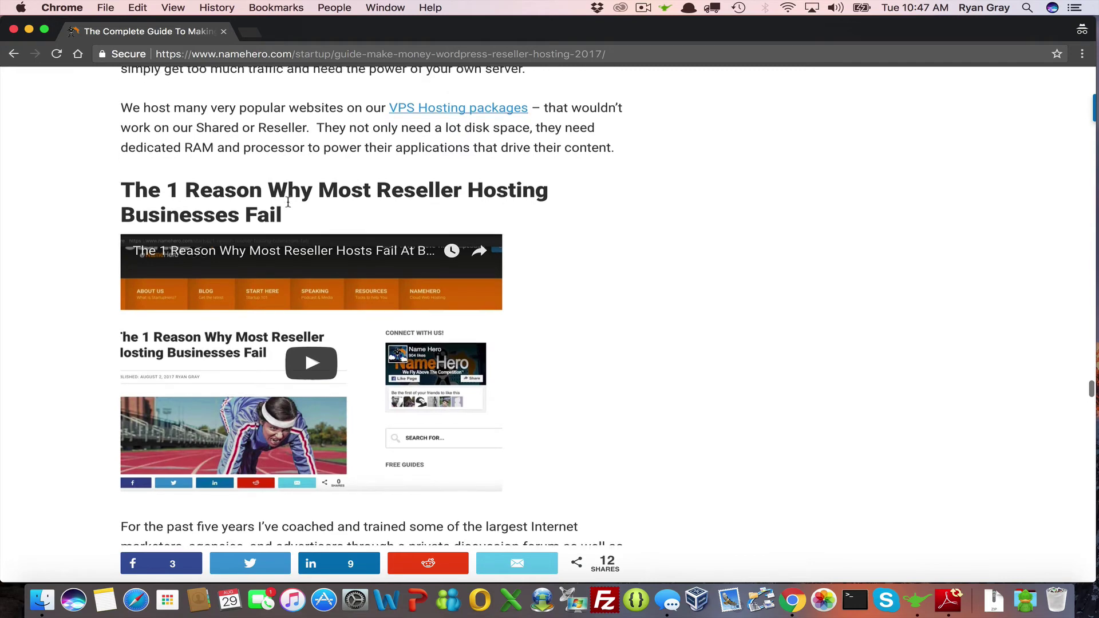
scroll(289, 207, down, 2)
scroll(290, 206, up, 1)
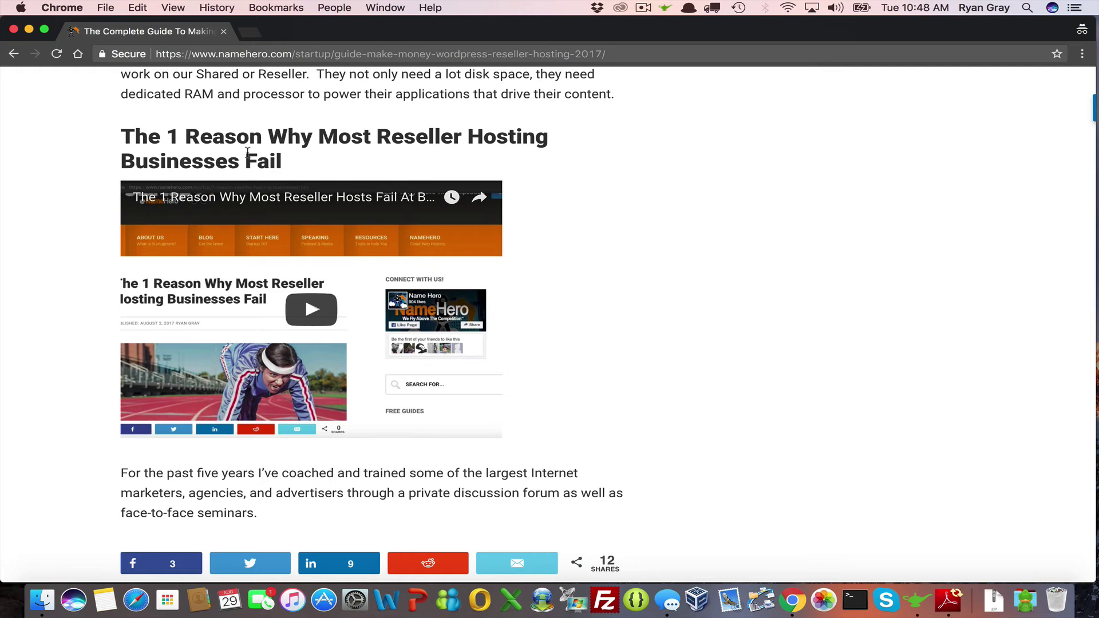
scroll(247, 152, down, 1)
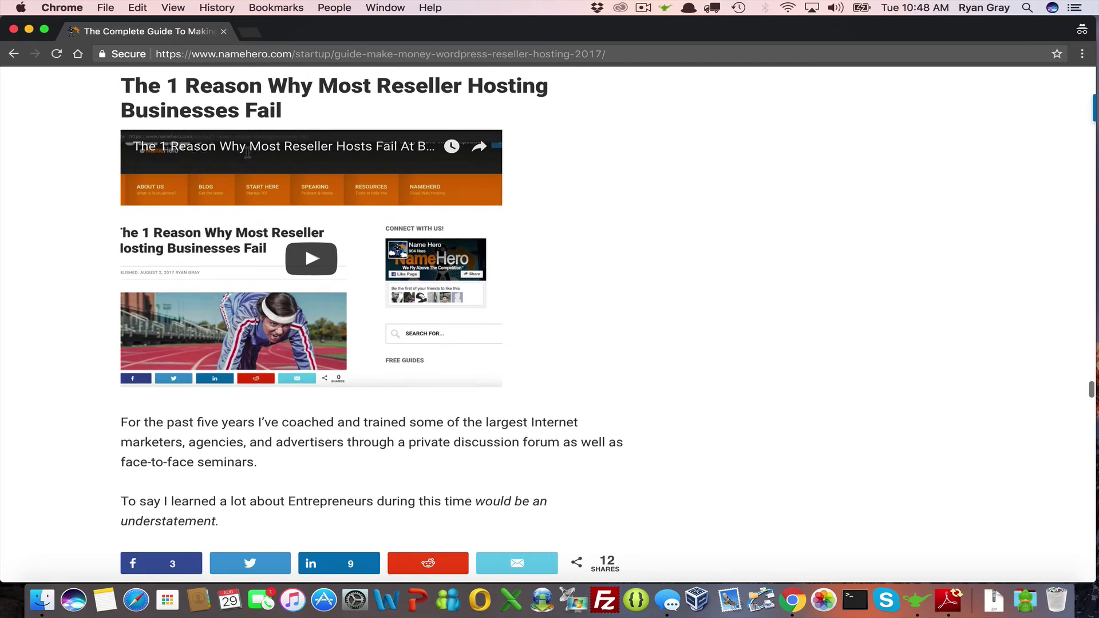
scroll(248, 154, down, 5)
scroll(248, 157, down, 3)
scroll(247, 157, down, 2)
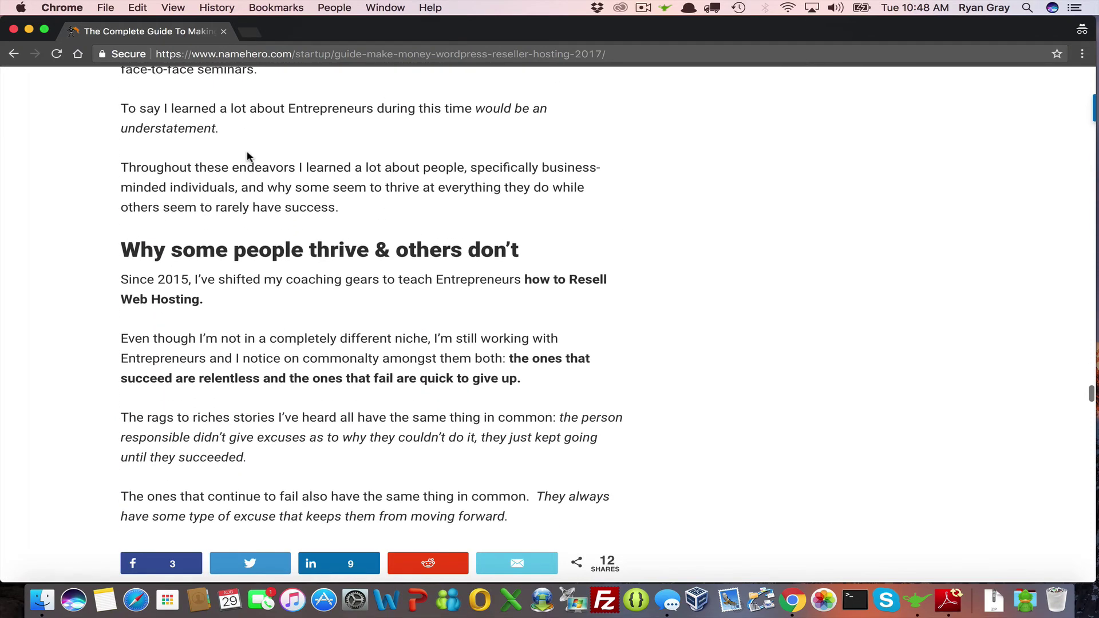
scroll(246, 155, down, 3)
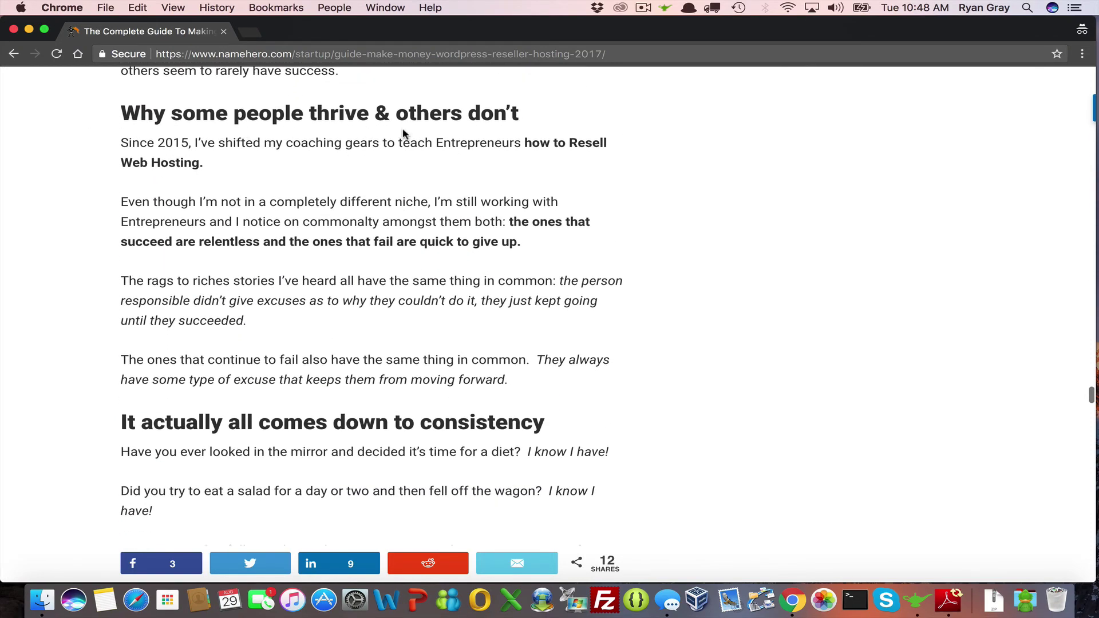
scroll(402, 132, down, 2)
scroll(404, 133, down, 2)
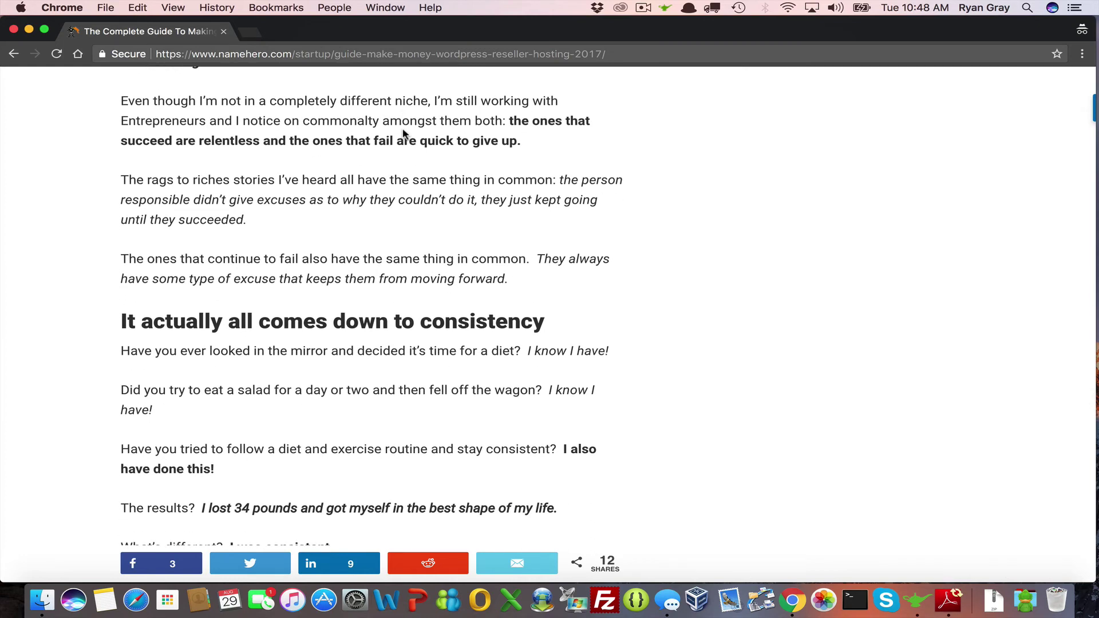
scroll(403, 133, down, 2)
scroll(404, 133, down, 2)
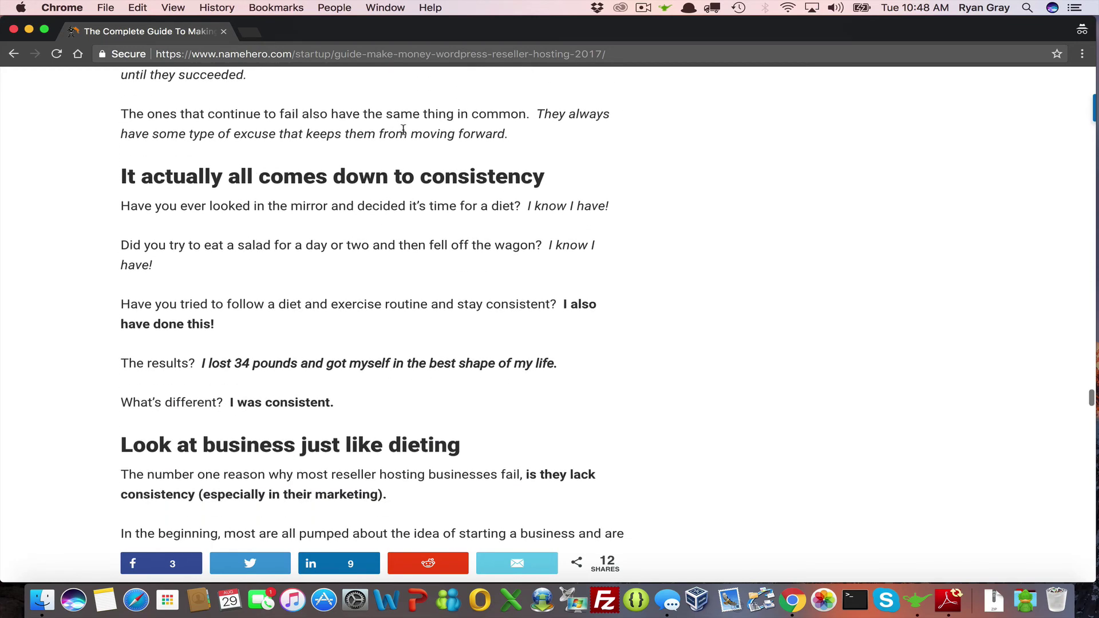
scroll(403, 135, down, 2)
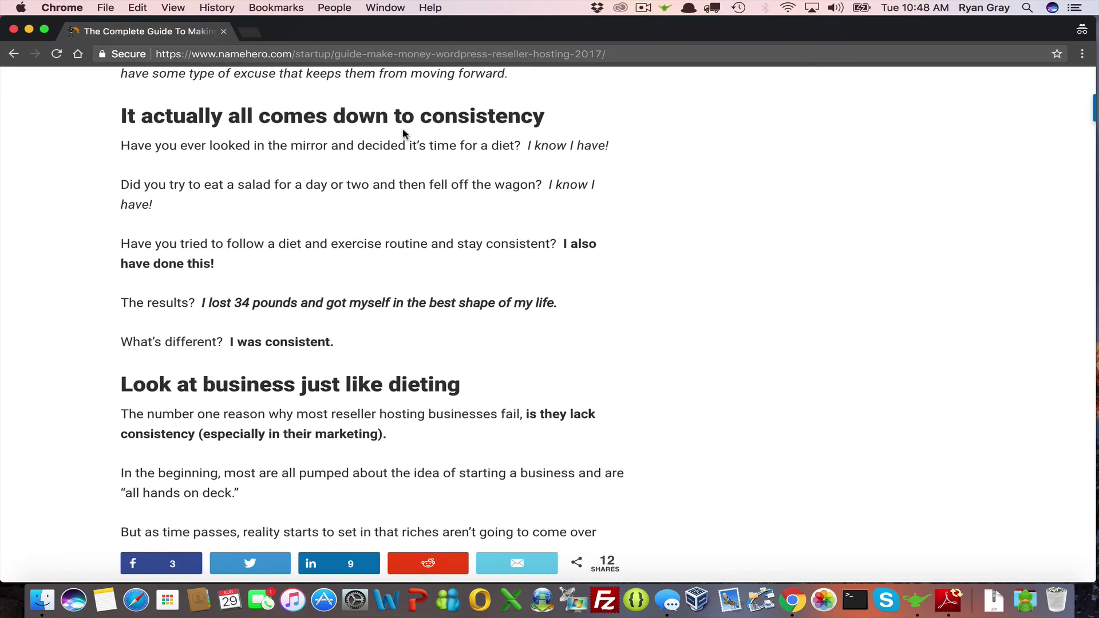
scroll(403, 133, down, 3)
scroll(403, 128, down, 1)
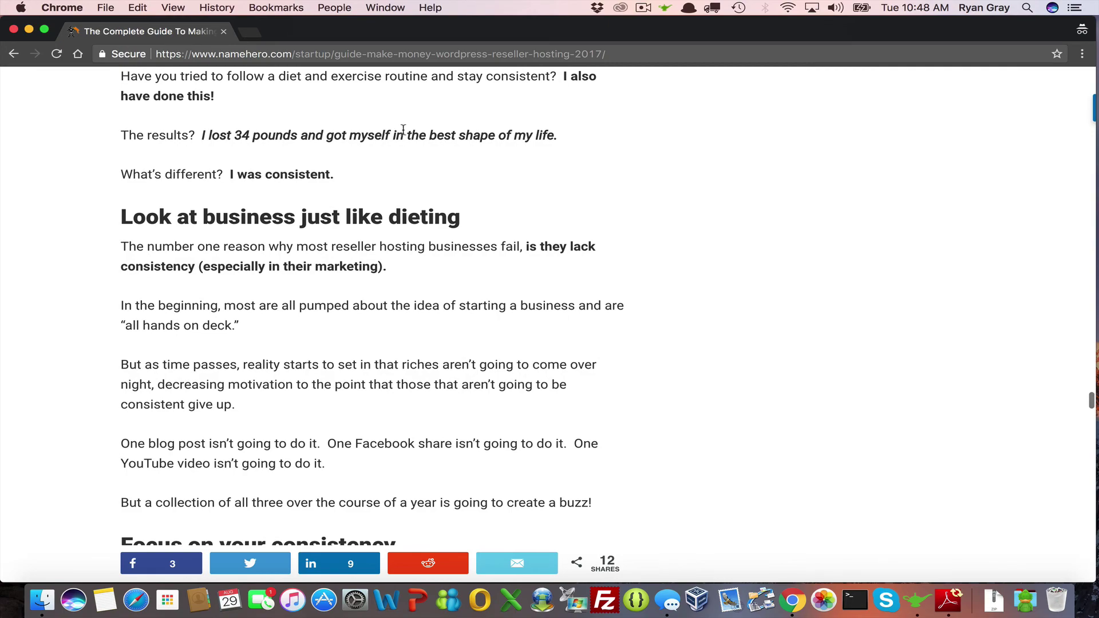
scroll(402, 129, down, 2)
scroll(403, 128, down, 3)
scroll(403, 129, down, 2)
scroll(403, 129, down, 2)
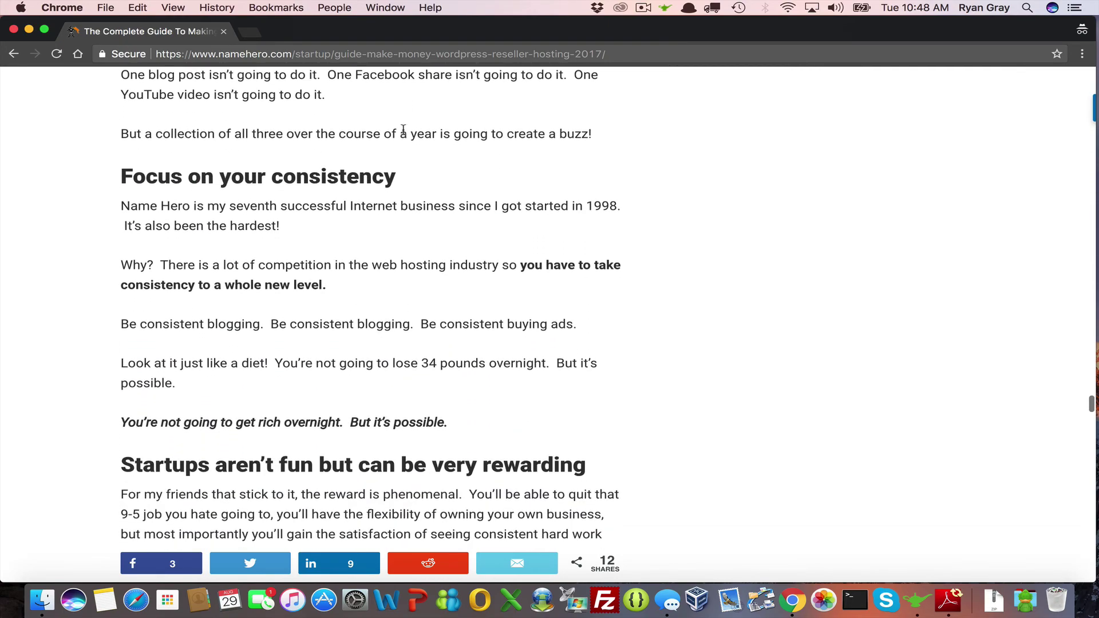
scroll(403, 130, down, 2)
scroll(403, 129, down, 1)
scroll(402, 129, down, 2)
scroll(403, 129, down, 5)
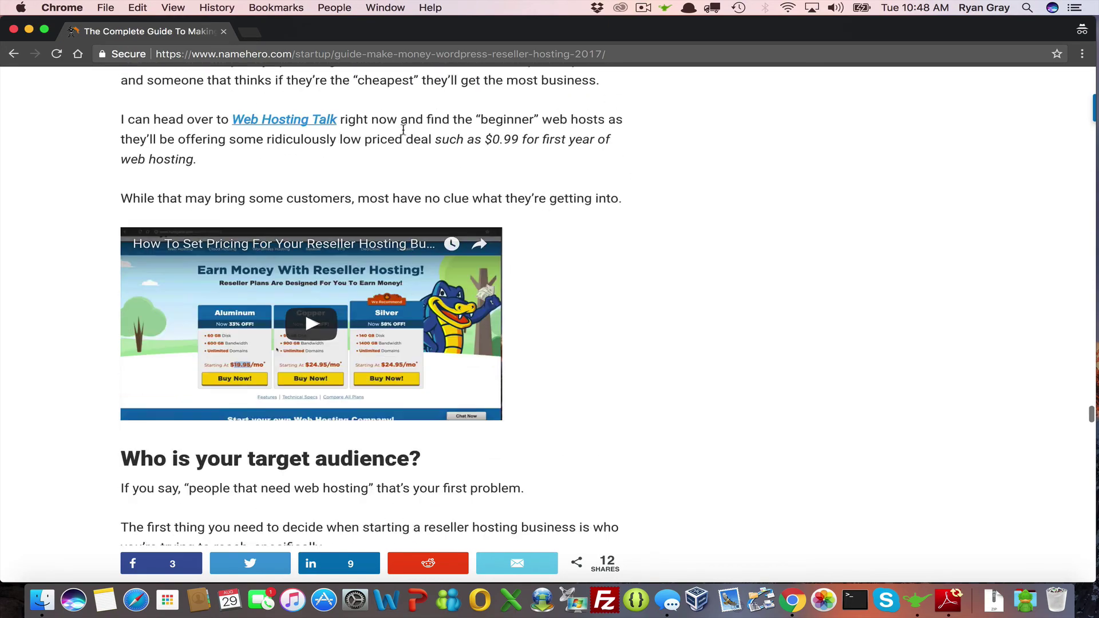
scroll(403, 129, down, 5)
scroll(403, 129, down, 4)
scroll(403, 130, down, 5)
scroll(402, 133, down, 3)
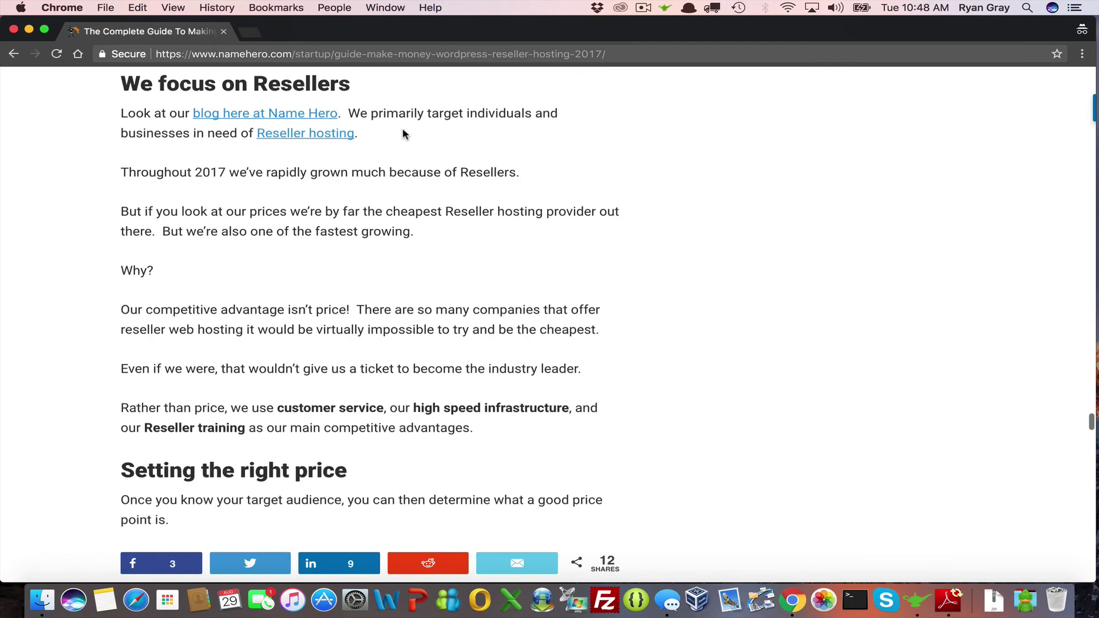
scroll(403, 133, down, 5)
scroll(403, 135, down, 2)
scroll(400, 137, down, 3)
scroll(391, 146, down, 2)
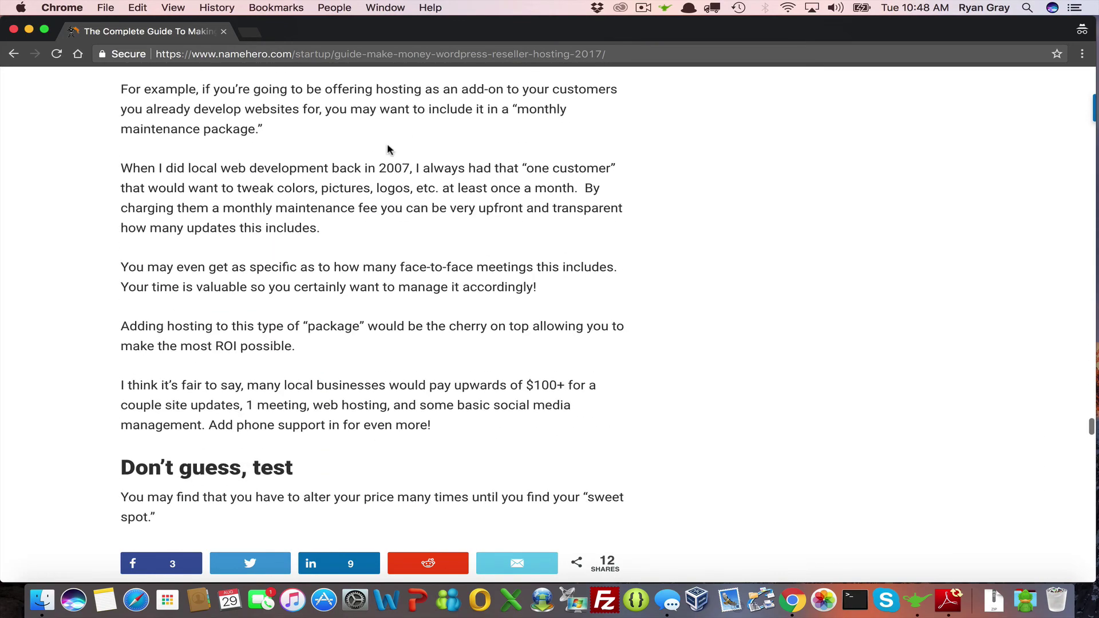
scroll(339, 306, down, 2)
scroll(265, 307, down, 3)
scroll(265, 305, down, 4)
scroll(265, 304, down, 4)
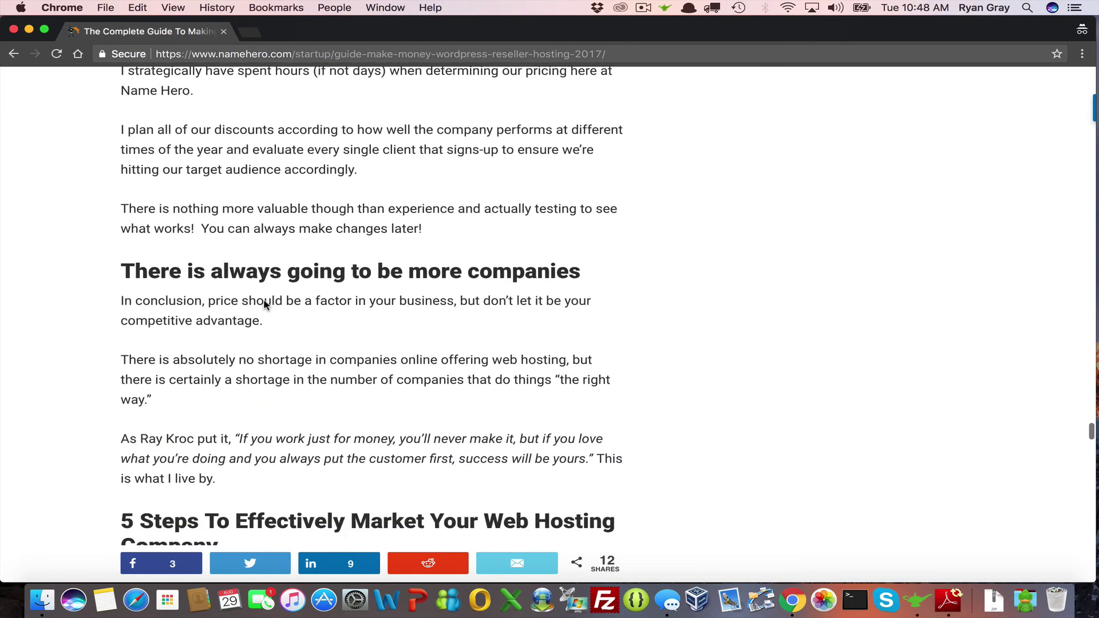
scroll(265, 305, down, 3)
scroll(265, 302, down, 3)
scroll(264, 302, down, 3)
scroll(264, 300, down, 1)
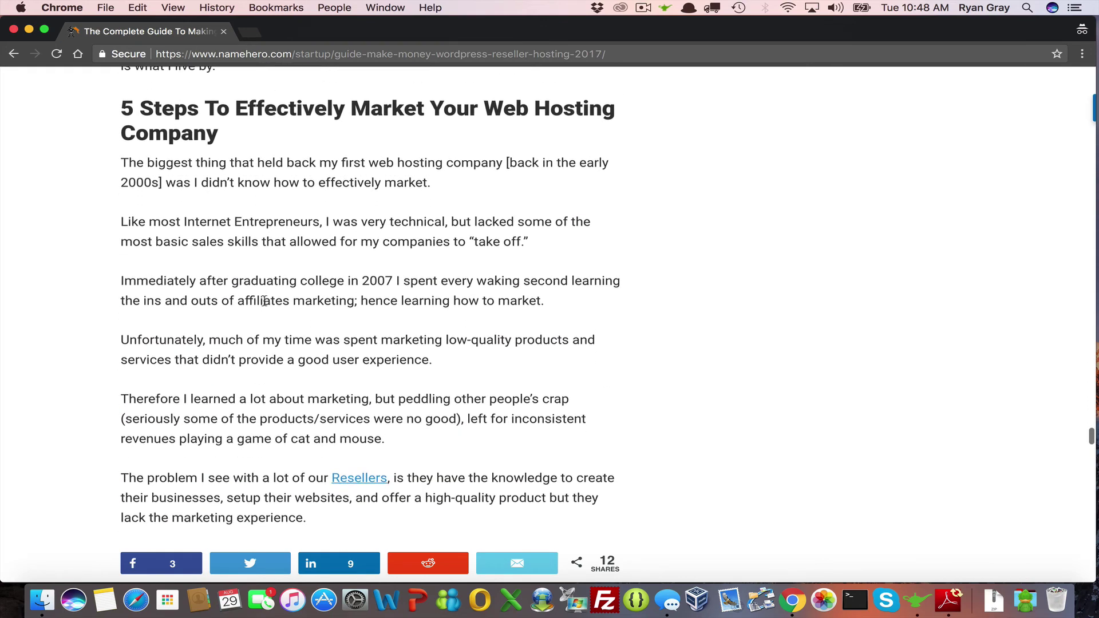
scroll(264, 301, down, 3)
scroll(264, 301, down, 4)
scroll(264, 299, down, 3)
scroll(265, 300, down, 3)
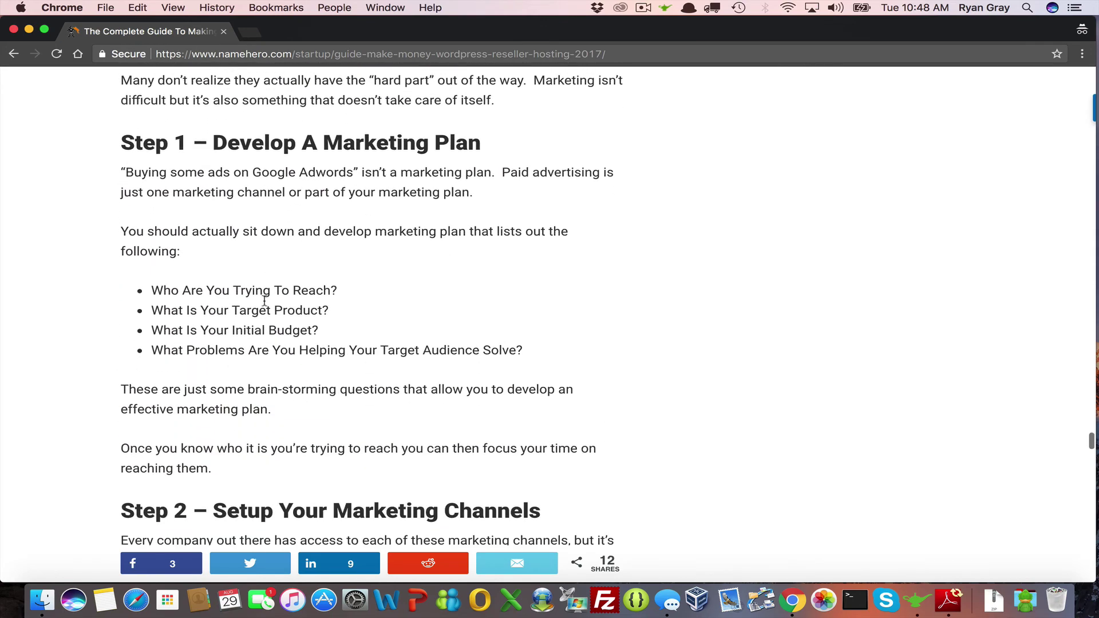
scroll(265, 300, down, 3)
scroll(265, 300, down, 5)
scroll(265, 300, down, 3)
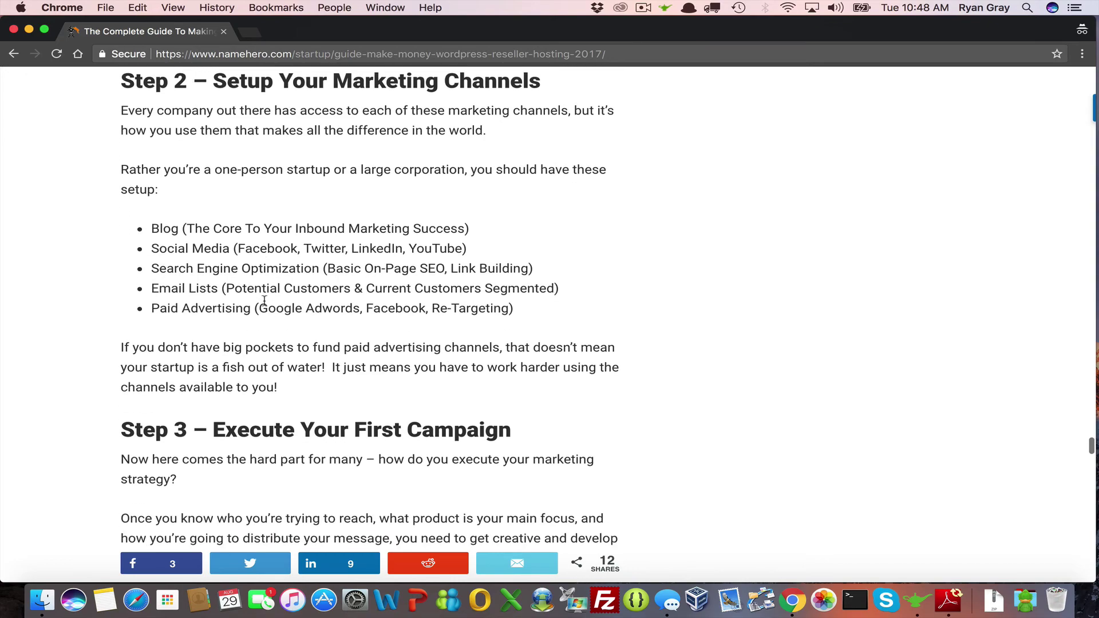
scroll(264, 301, down, 3)
scroll(264, 301, down, 4)
scroll(264, 303, down, 3)
scroll(264, 305, down, 5)
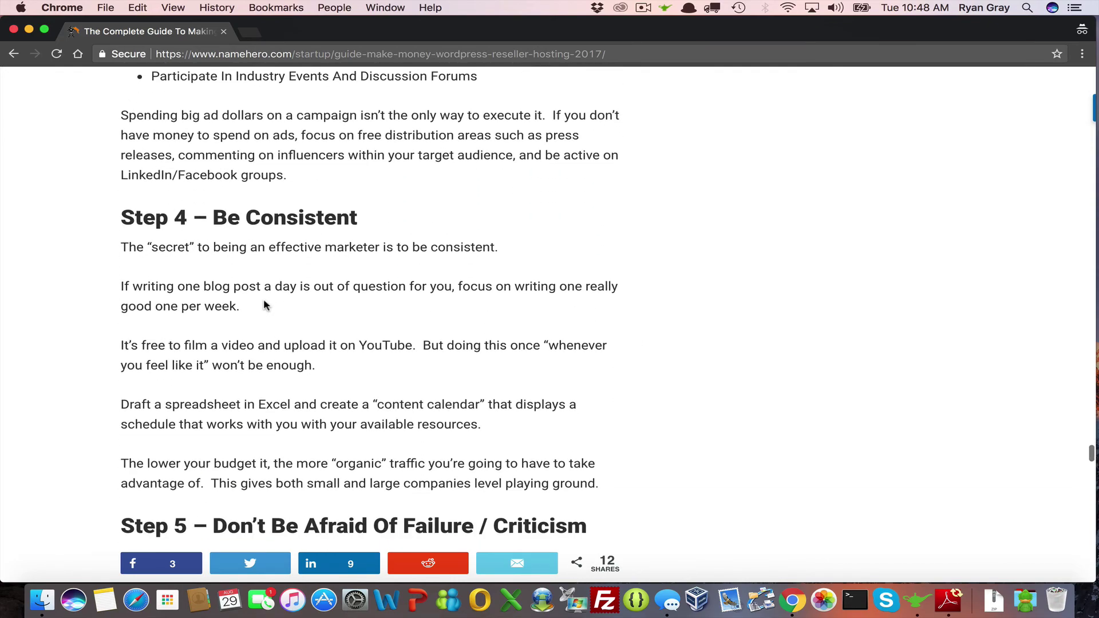
scroll(264, 304, down, 5)
scroll(263, 305, down, 3)
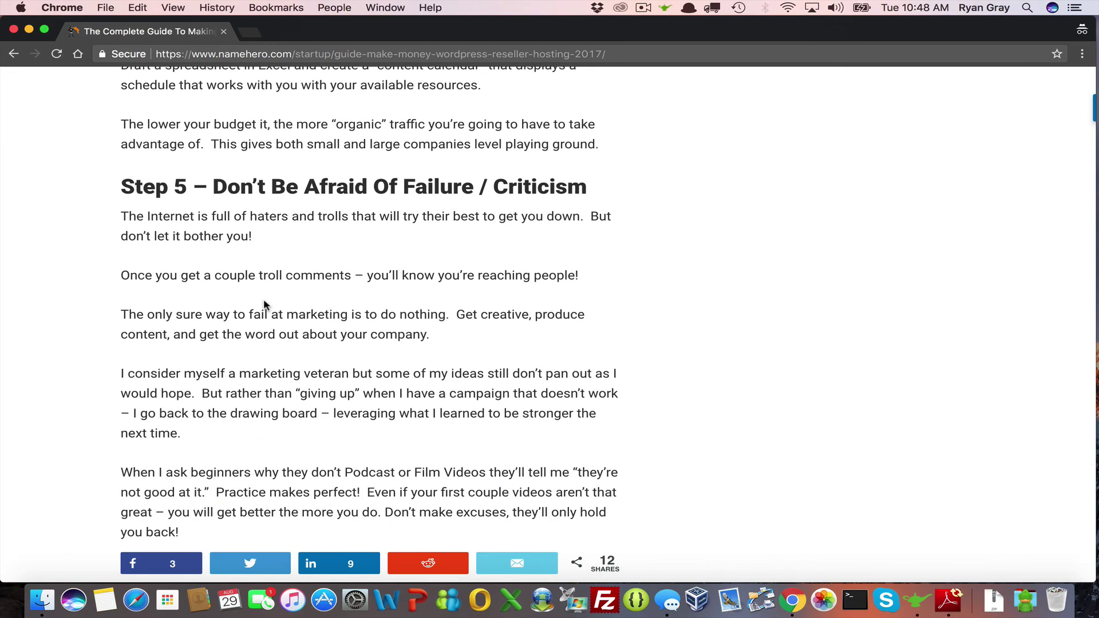
scroll(264, 303, down, 1)
scroll(264, 303, down, 3)
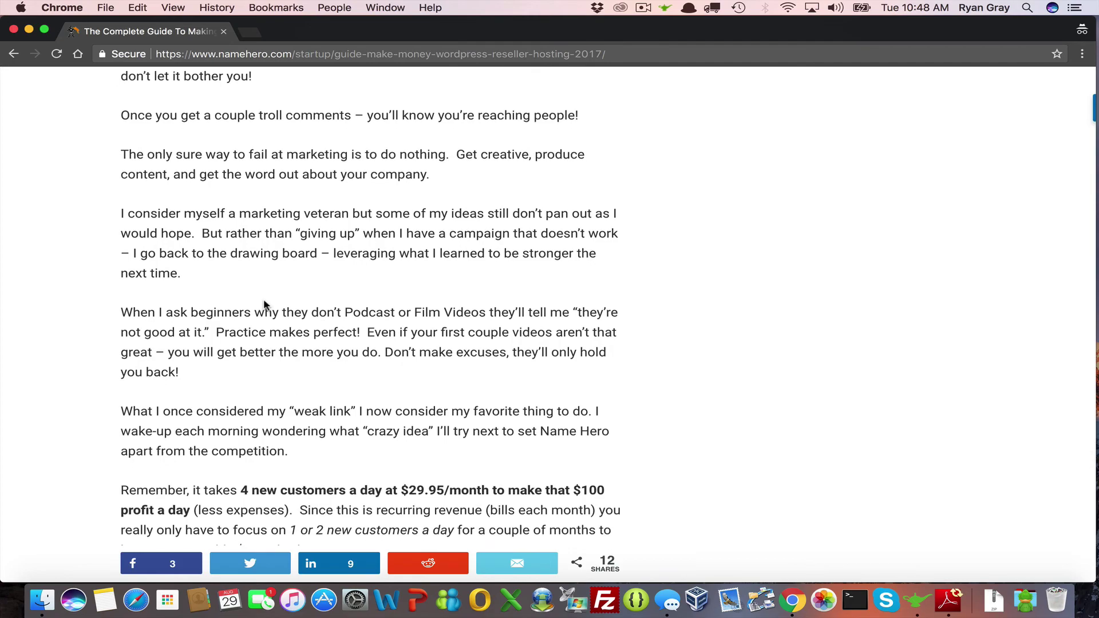
scroll(264, 305, down, 3)
scroll(265, 305, down, 3)
scroll(264, 305, down, 6)
scroll(265, 305, down, 8)
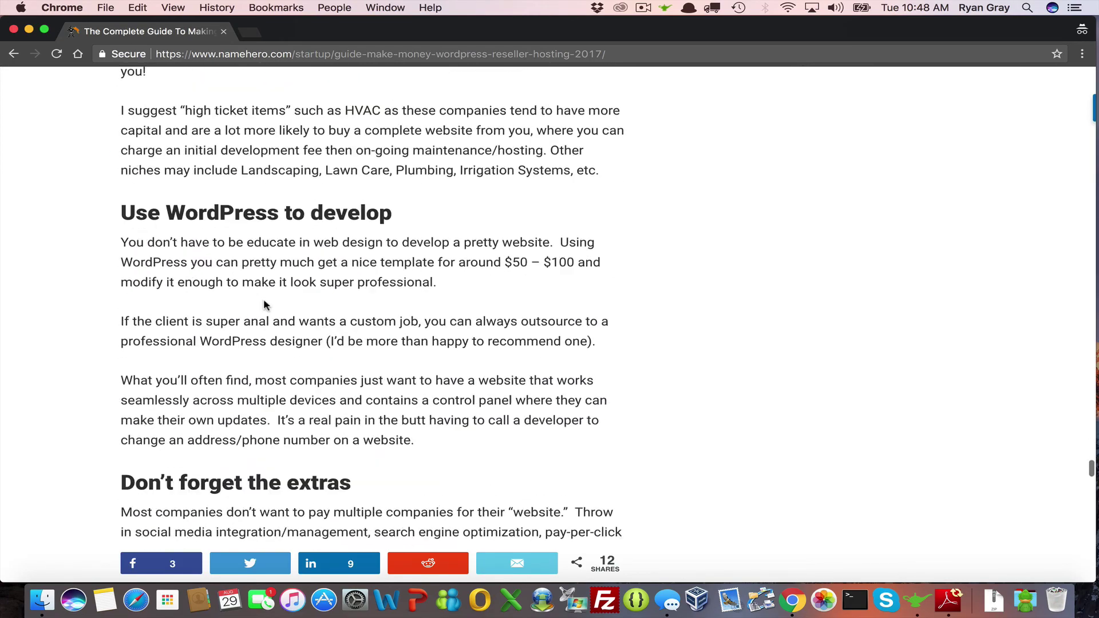
scroll(265, 305, down, 8)
scroll(265, 305, down, 4)
scroll(266, 306, down, 5)
scroll(265, 307, down, 7)
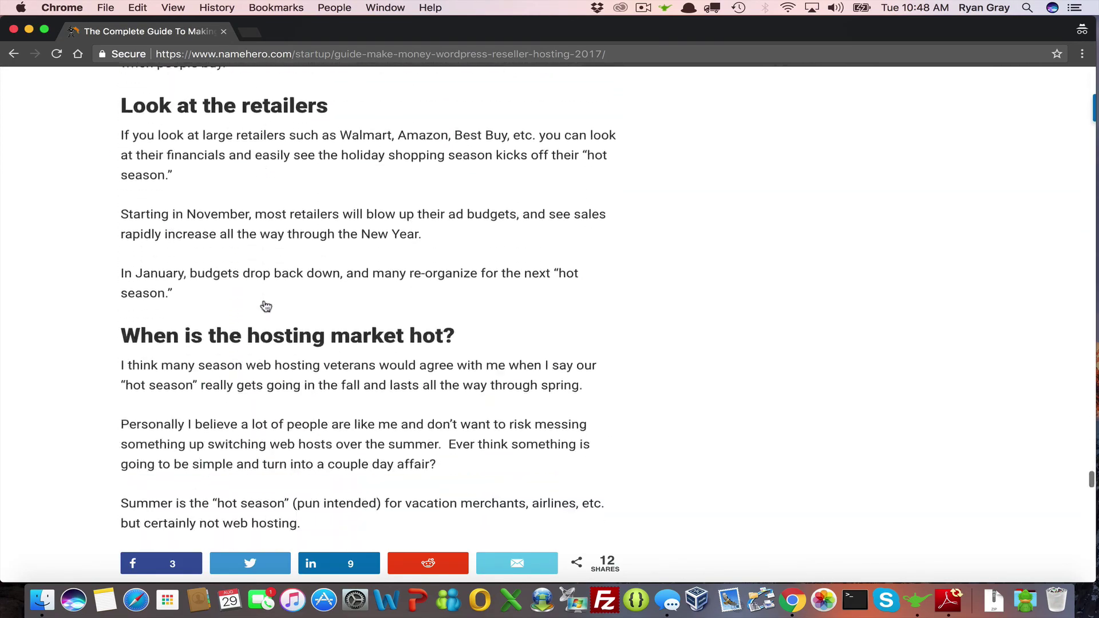
scroll(266, 307, down, 4)
scroll(265, 306, down, 11)
scroll(265, 304, down, 8)
scroll(264, 305, down, 4)
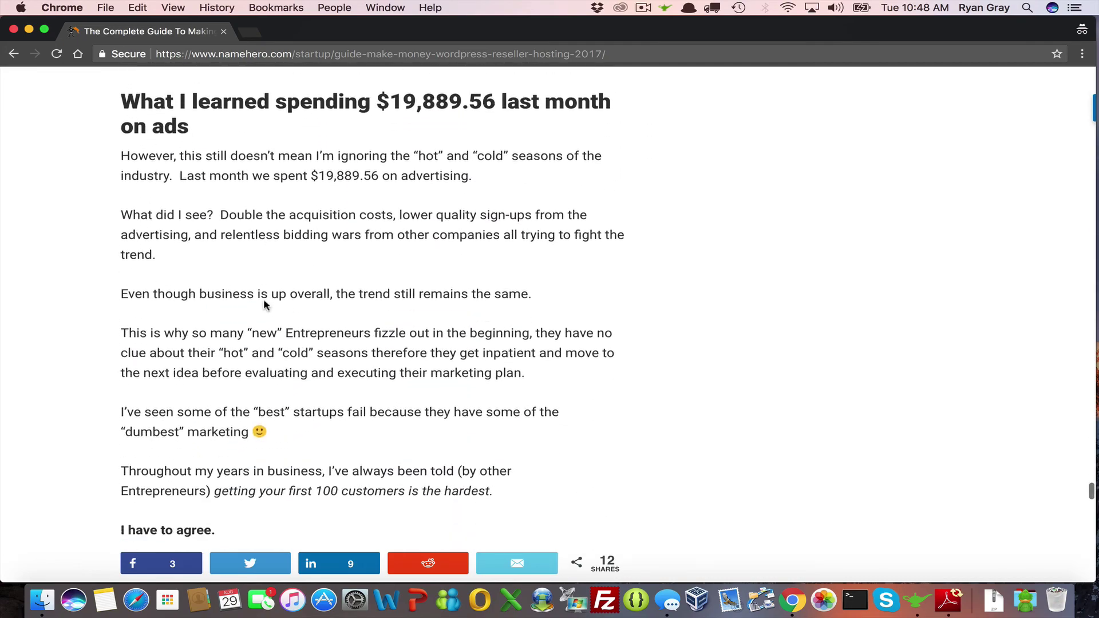
scroll(264, 305, down, 3)
scroll(265, 305, down, 5)
scroll(264, 305, down, 6)
scroll(265, 305, down, 7)
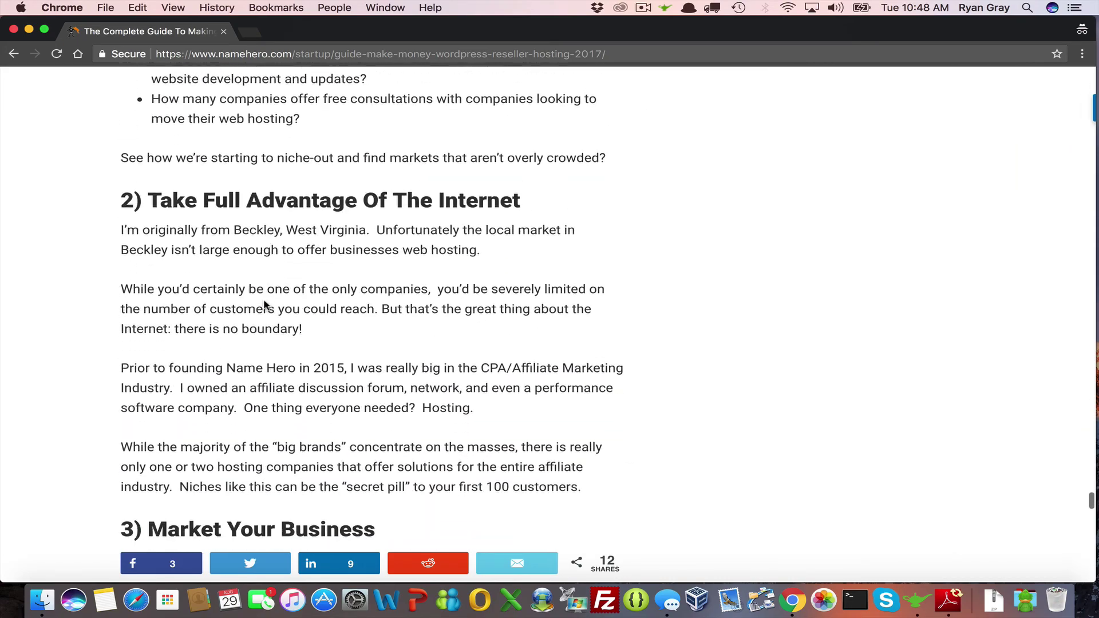
scroll(265, 305, down, 5)
scroll(265, 305, down, 8)
scroll(265, 305, down, 4)
scroll(265, 305, down, 2)
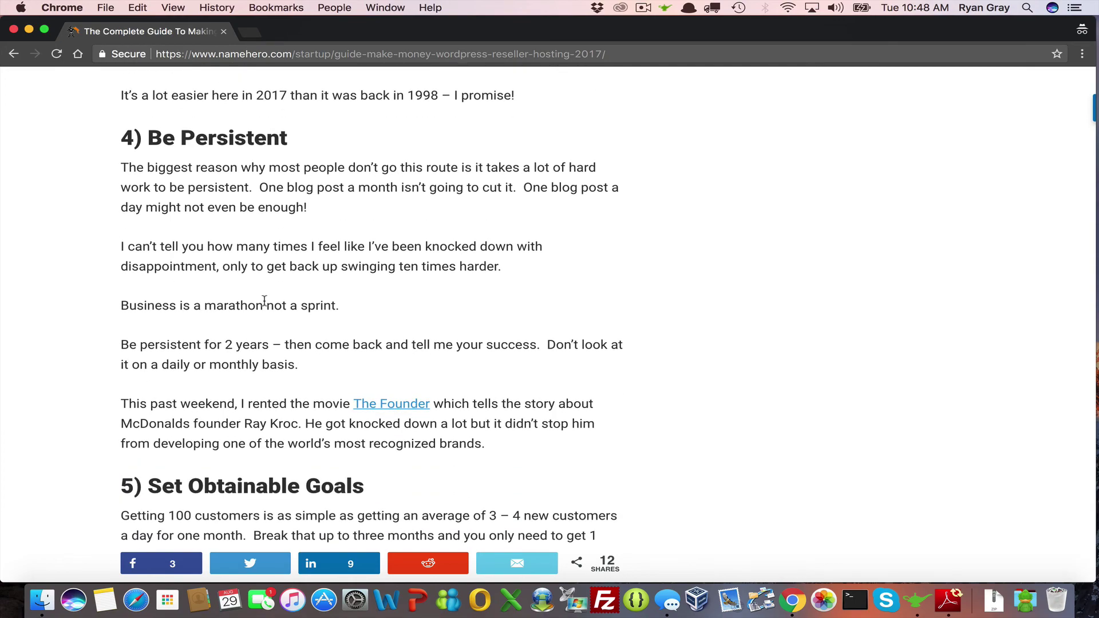
scroll(265, 305, down, 2)
scroll(265, 305, down, 5)
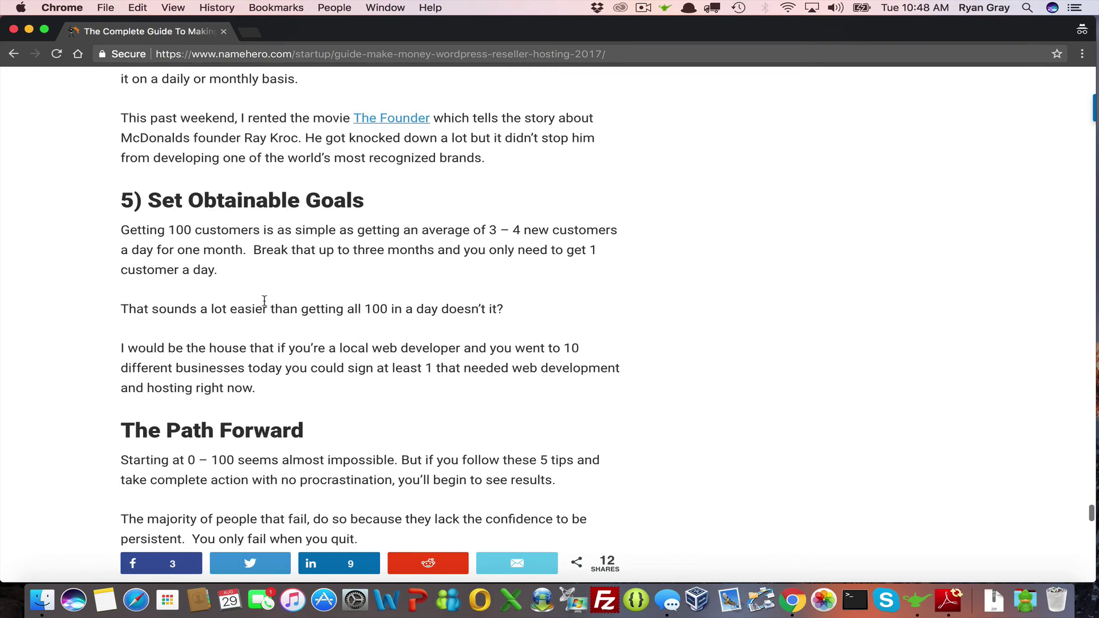
scroll(264, 303, down, 4)
scroll(264, 306, down, 4)
scroll(265, 306, down, 3)
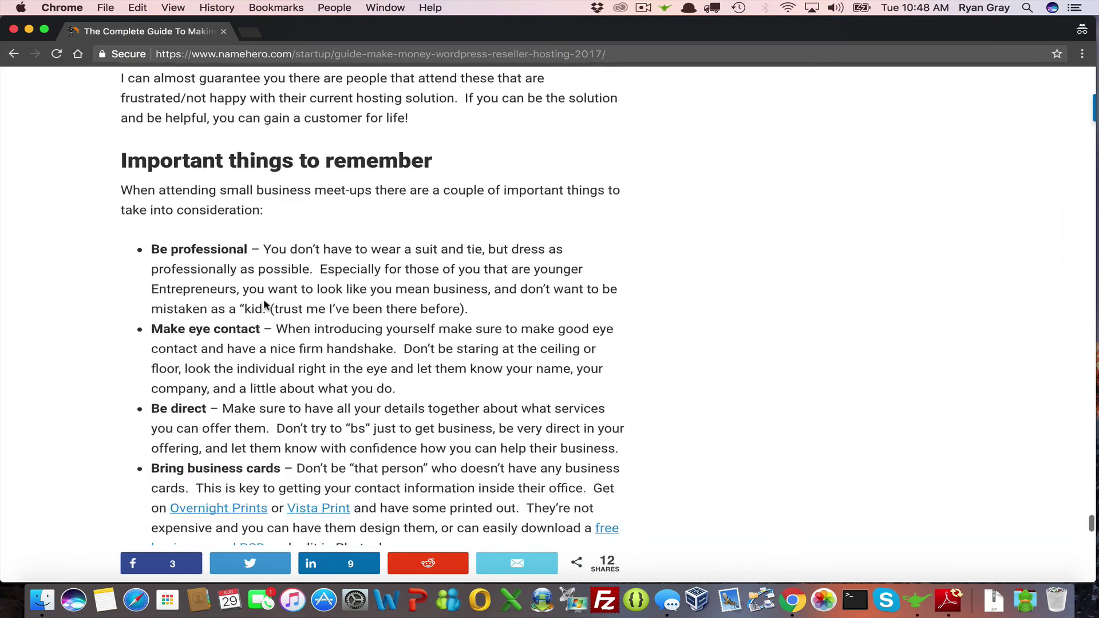
scroll(266, 305, down, 3)
scroll(264, 301, down, 5)
scroll(264, 300, down, 3)
scroll(265, 301, down, 4)
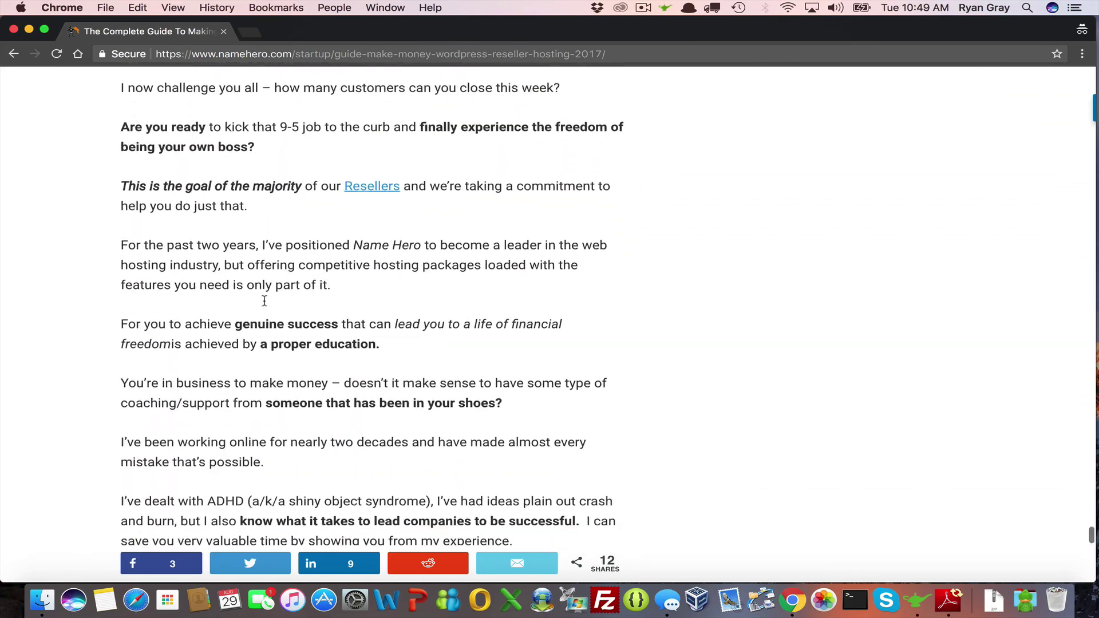
scroll(265, 301, down, 4)
scroll(264, 300, down, 3)
scroll(265, 302, down, 3)
scroll(265, 300, down, 4)
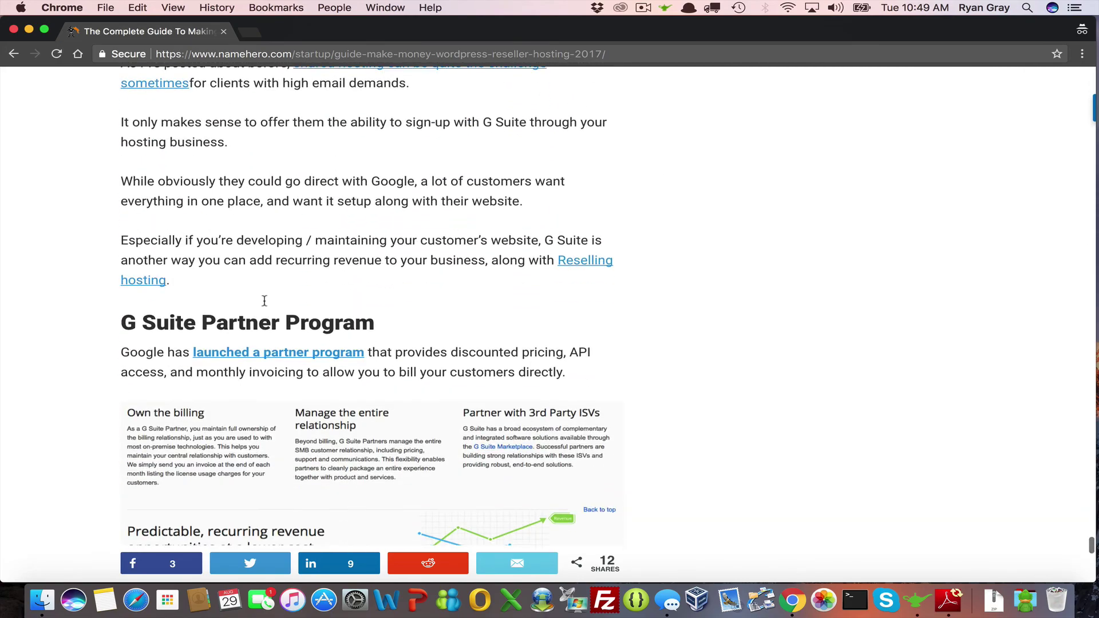
scroll(266, 301, up, 1)
scroll(266, 301, up, 7)
scroll(265, 300, up, 1)
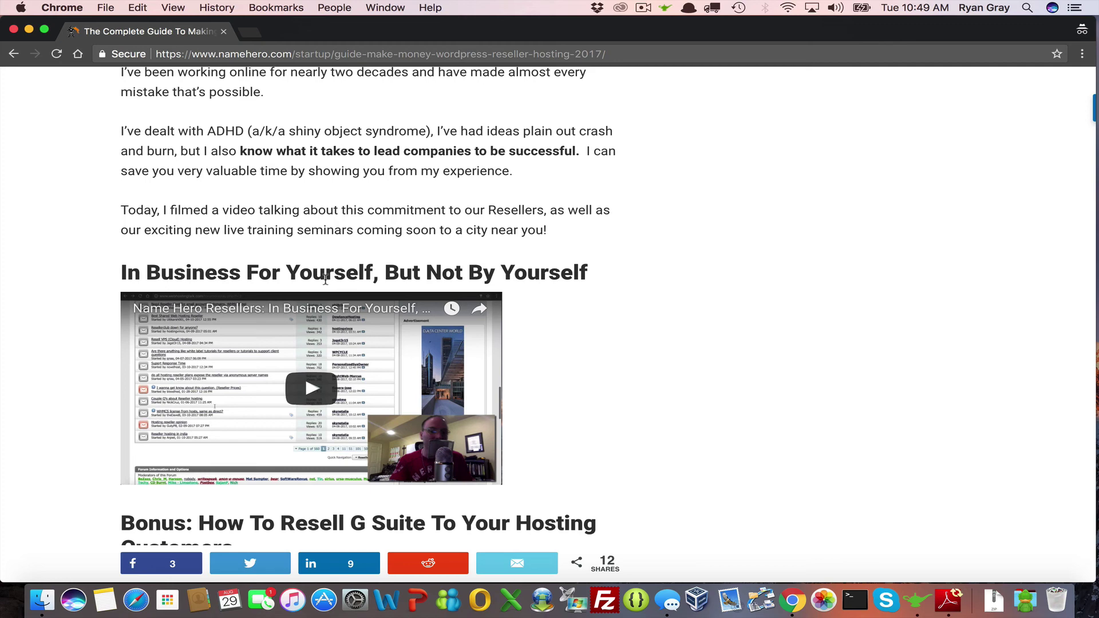
scroll(325, 280, down, 3)
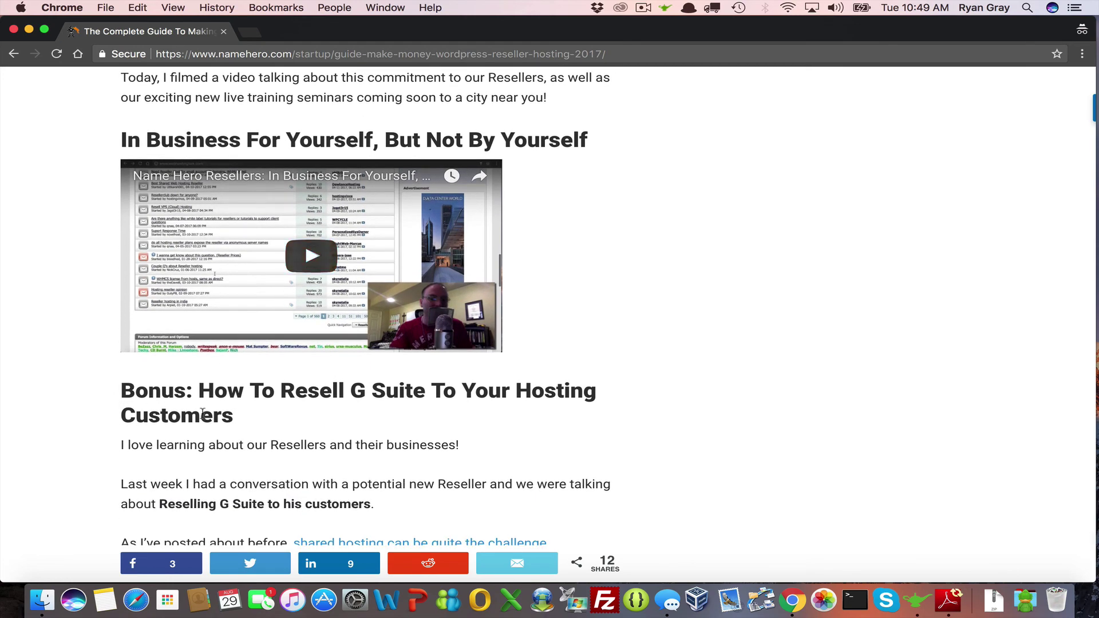
scroll(307, 417, down, 1)
scroll(307, 417, down, 1)
scroll(308, 416, down, 2)
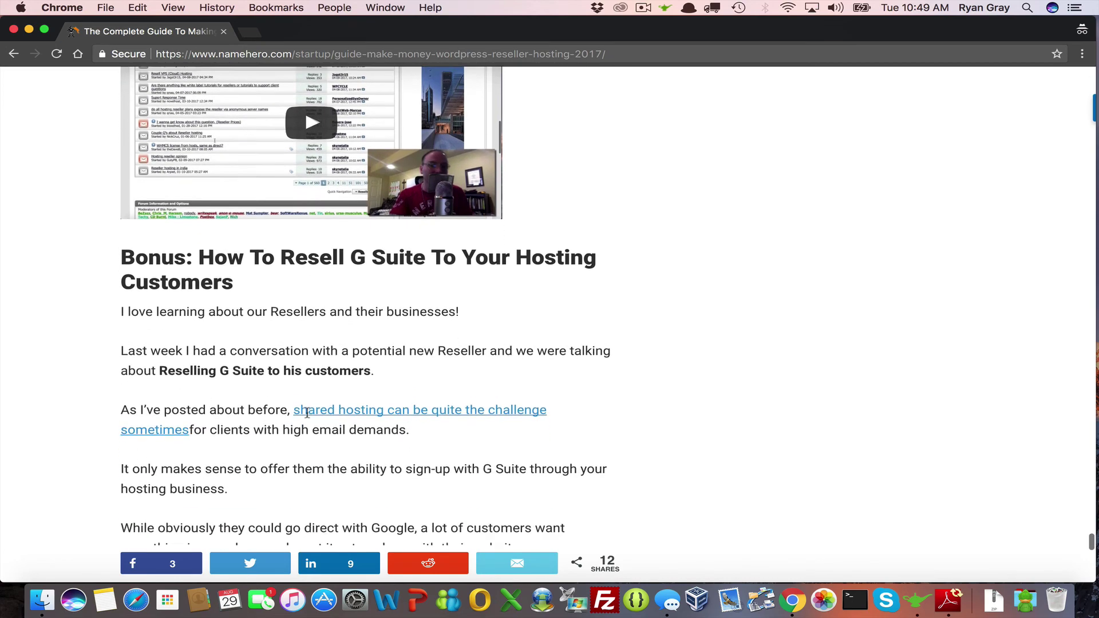
scroll(308, 416, down, 2)
scroll(308, 417, down, 1)
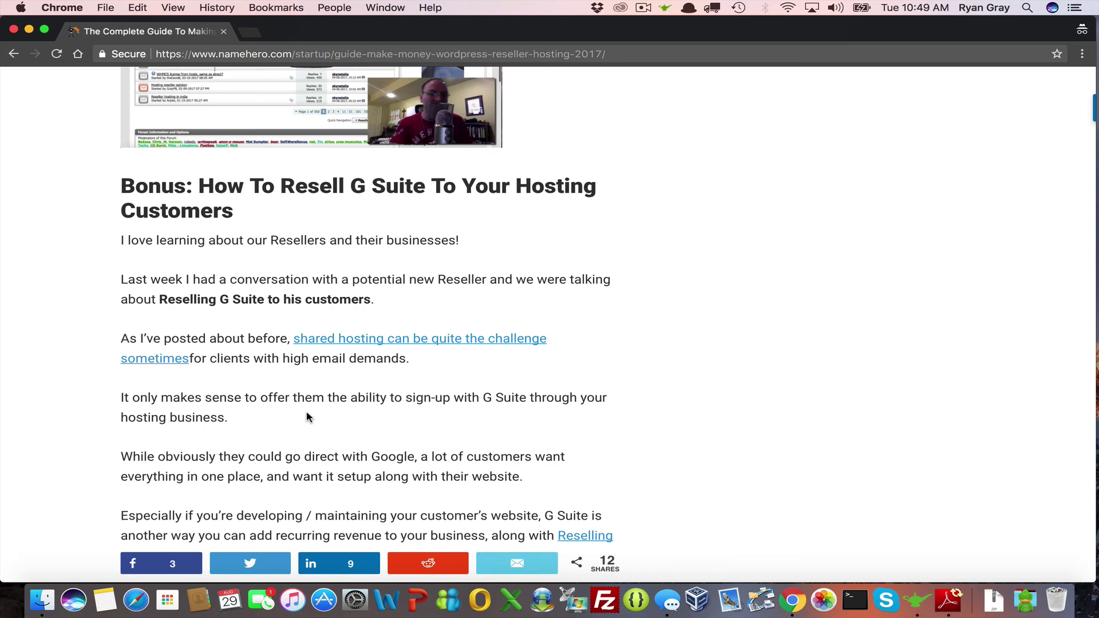
scroll(206, 313, down, 1)
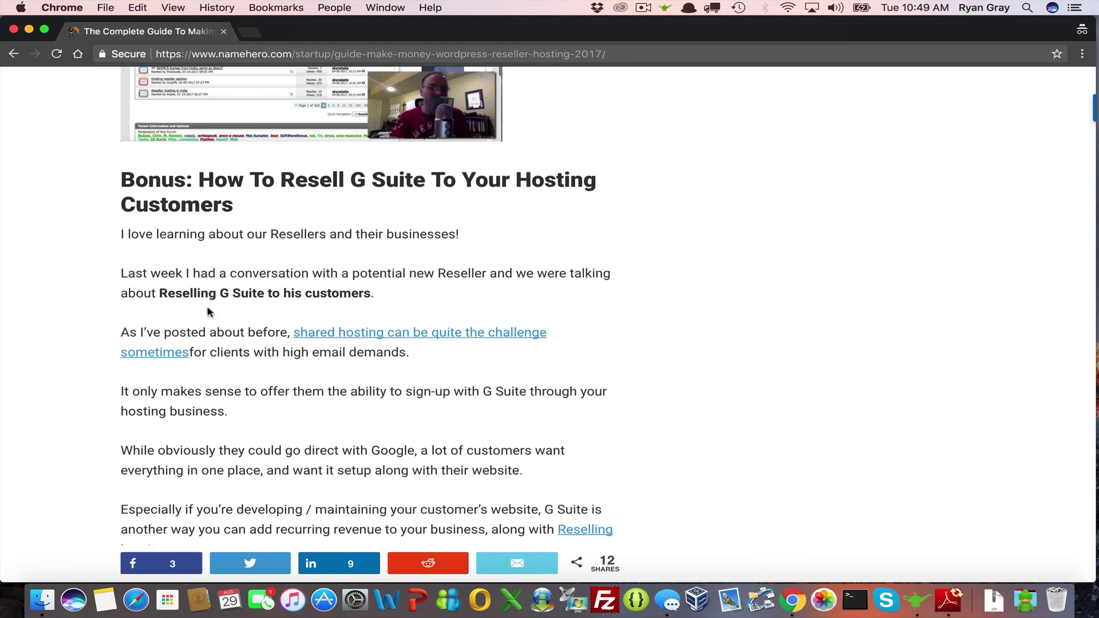
scroll(207, 313, down, 2)
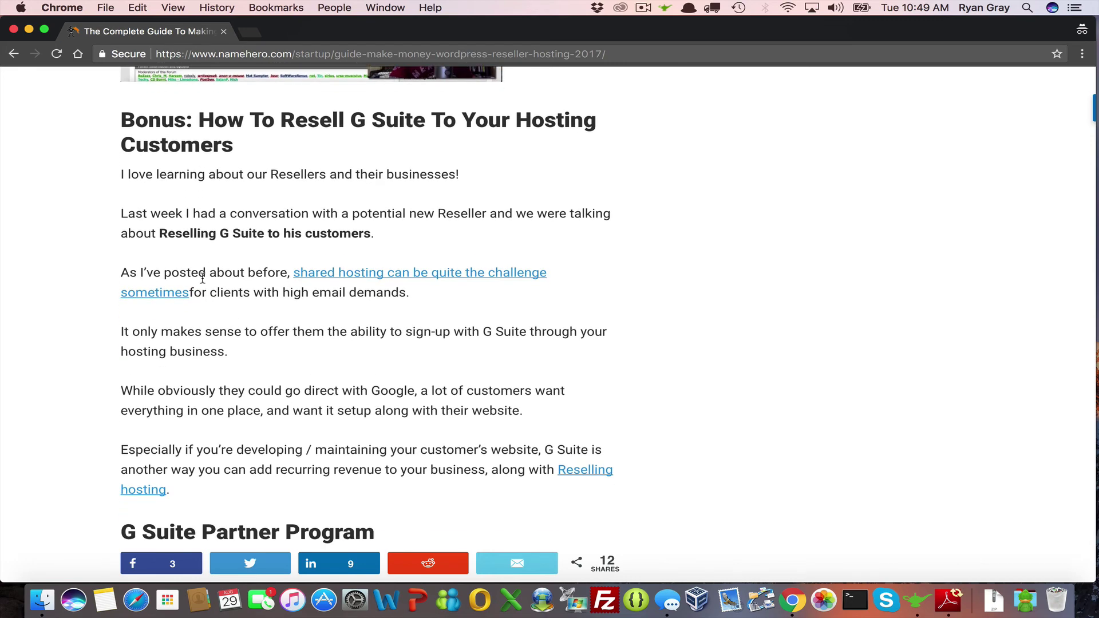
scroll(201, 278, down, 2)
scroll(201, 279, down, 2)
scroll(201, 279, down, 5)
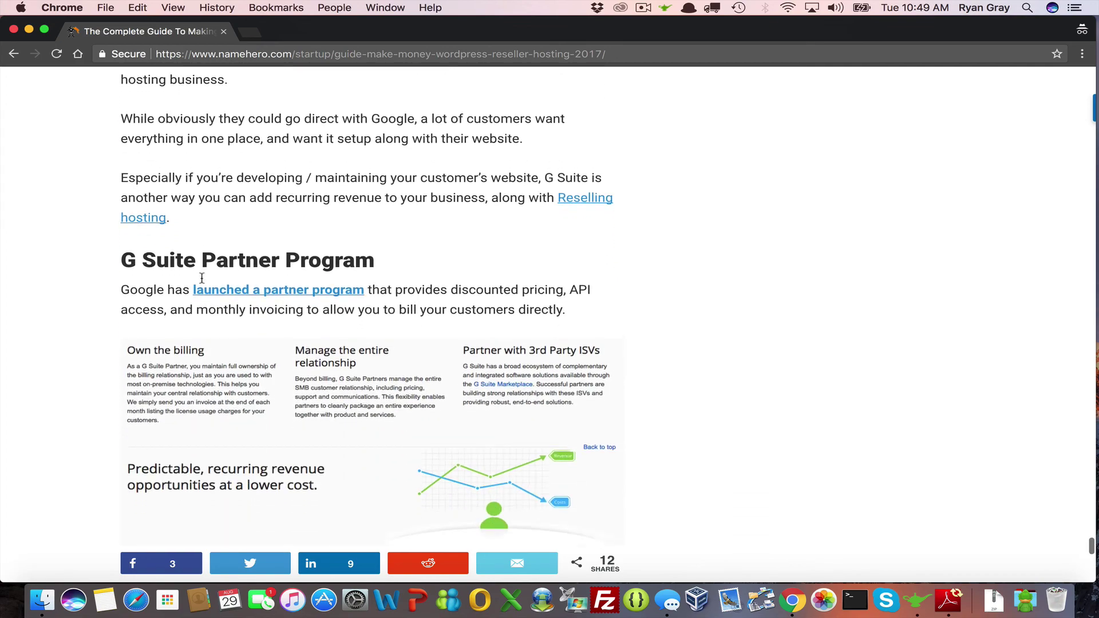
scroll(202, 280, down, 4)
scroll(204, 284, down, 3)
scroll(204, 283, down, 3)
scroll(204, 284, down, 4)
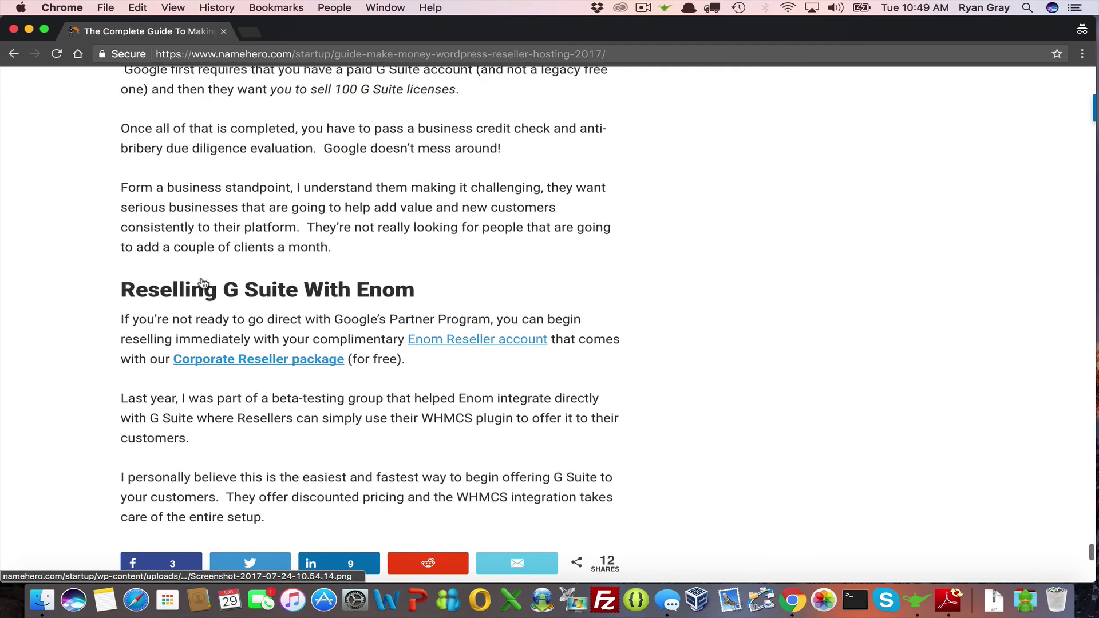
scroll(204, 284, down, 7)
scroll(203, 283, down, 8)
scroll(203, 283, down, 9)
scroll(202, 279, down, 6)
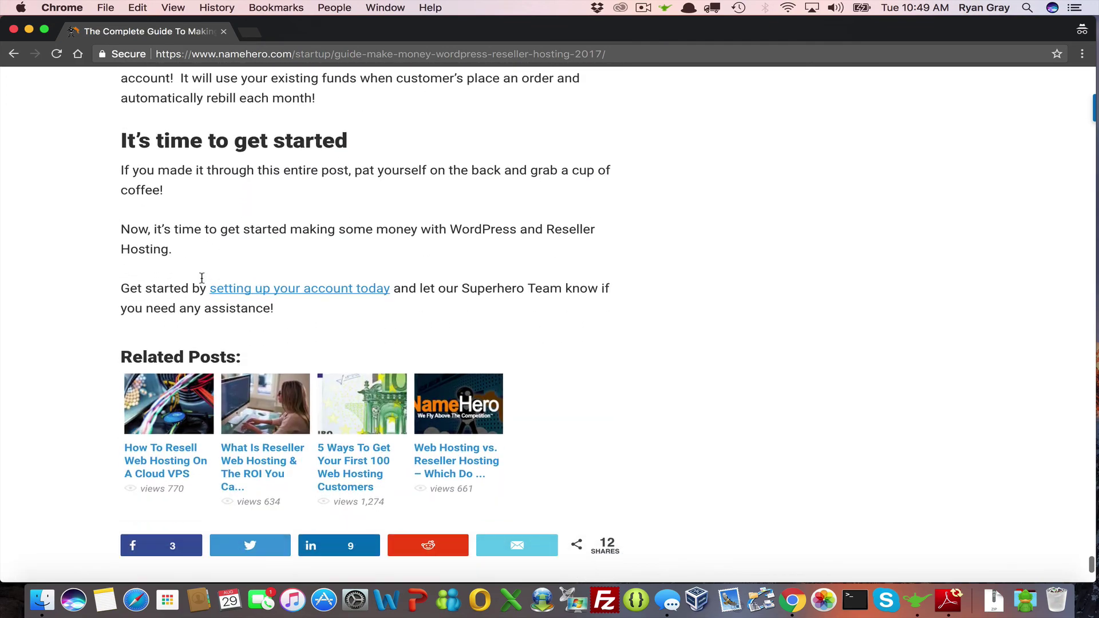
scroll(201, 277, up, 2)
scroll(201, 277, up, 10)
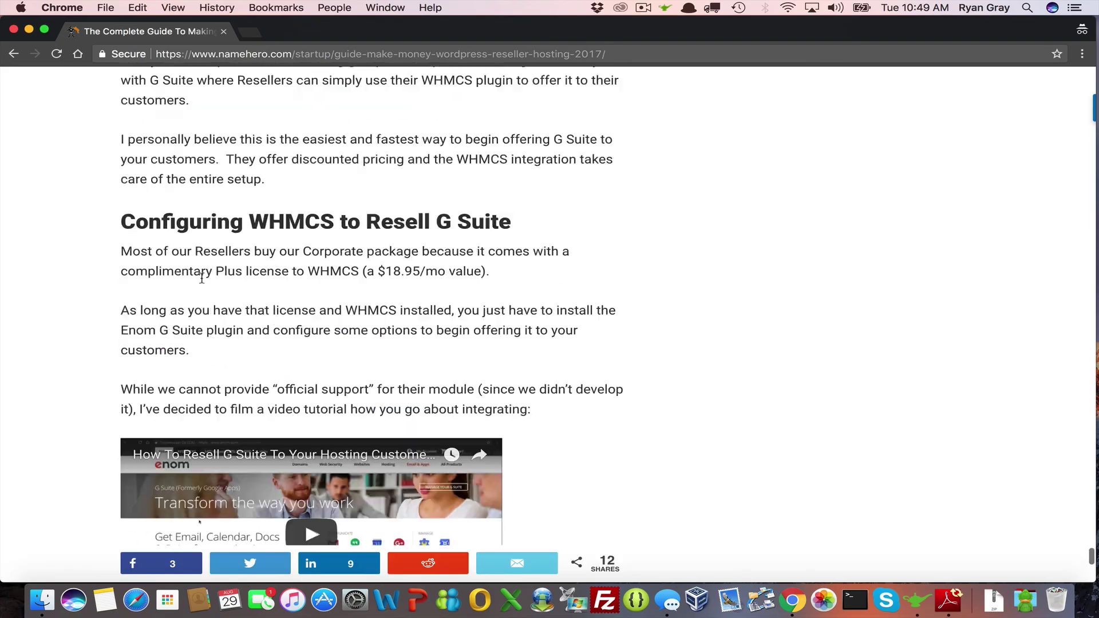
scroll(201, 277, up, 10)
scroll(201, 278, up, 8)
scroll(201, 278, up, 10)
scroll(201, 277, up, 10)
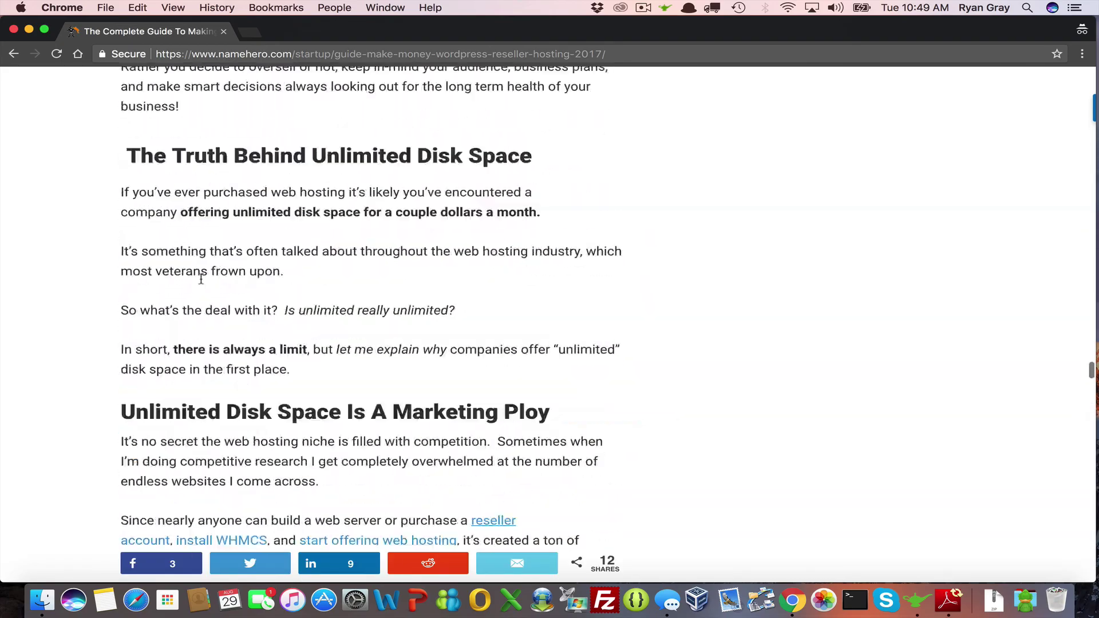
scroll(201, 277, up, 10)
scroll(201, 278, up, 10)
scroll(201, 278, up, 10)
scroll(200, 277, up, 10)
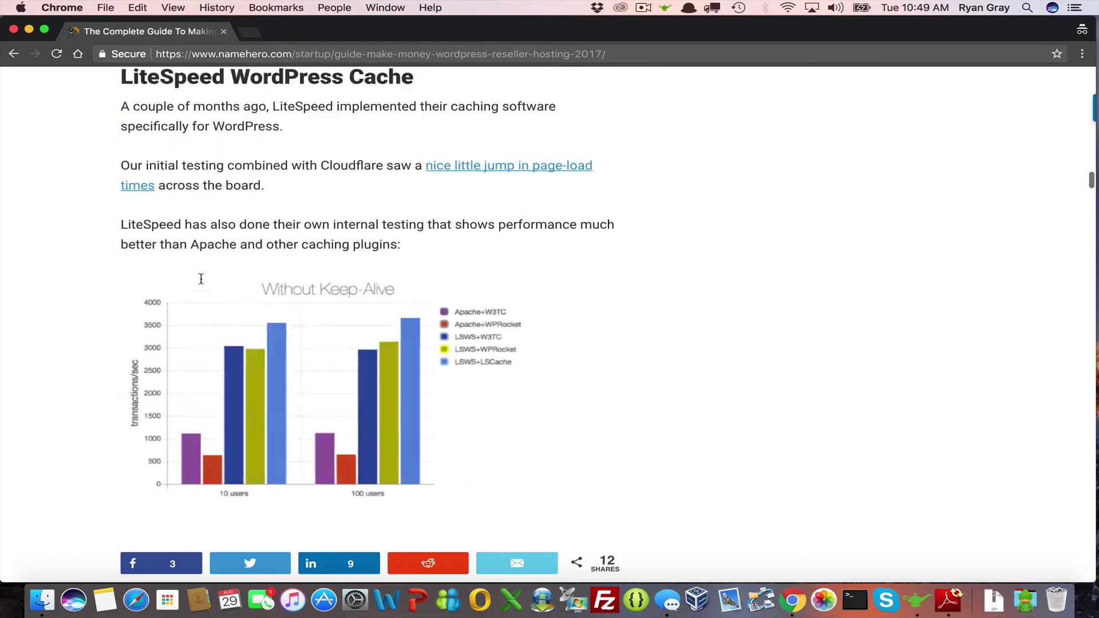
scroll(202, 278, up, 10)
scroll(201, 278, up, 10)
scroll(201, 278, up, 10)
scroll(202, 277, up, 10)
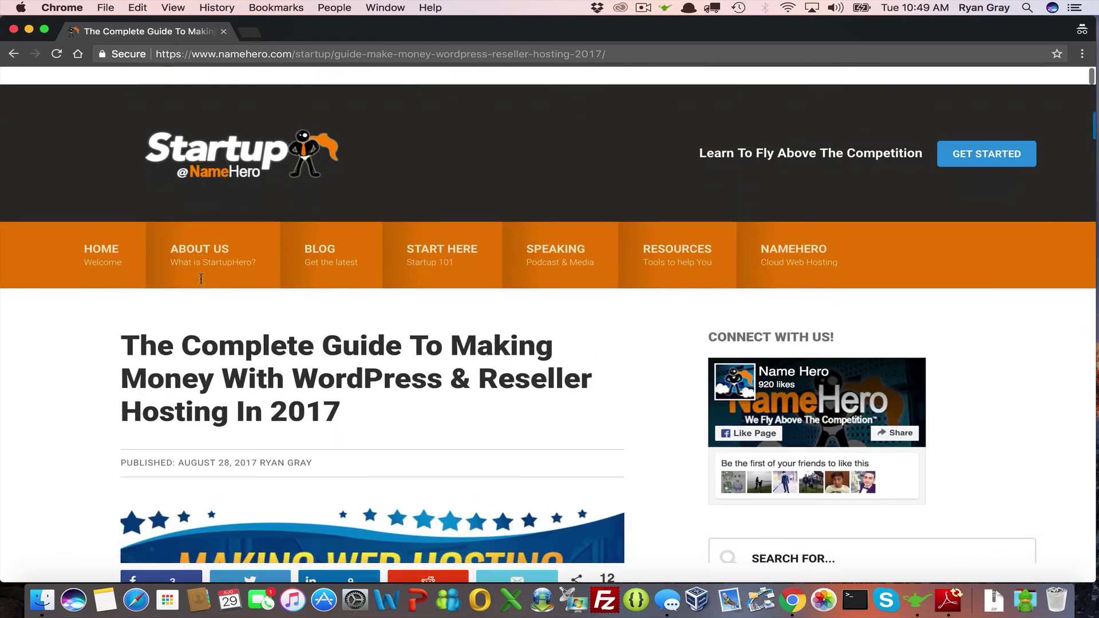